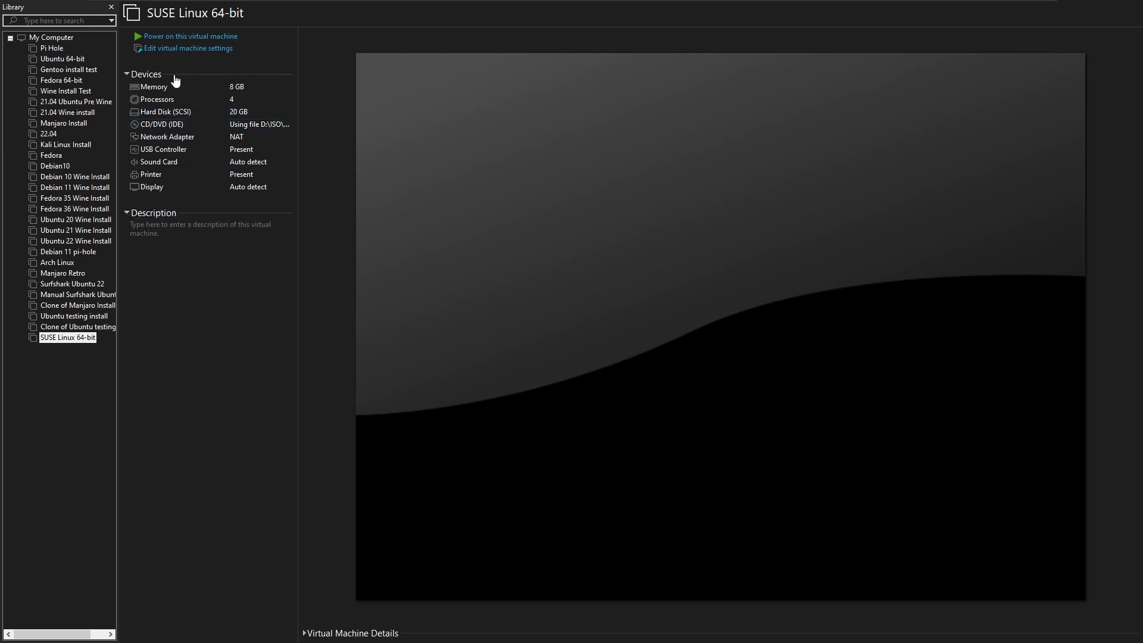
Power on the SUSE Linux 64-bit virtual machine from the VMware library
left_click(175, 37)
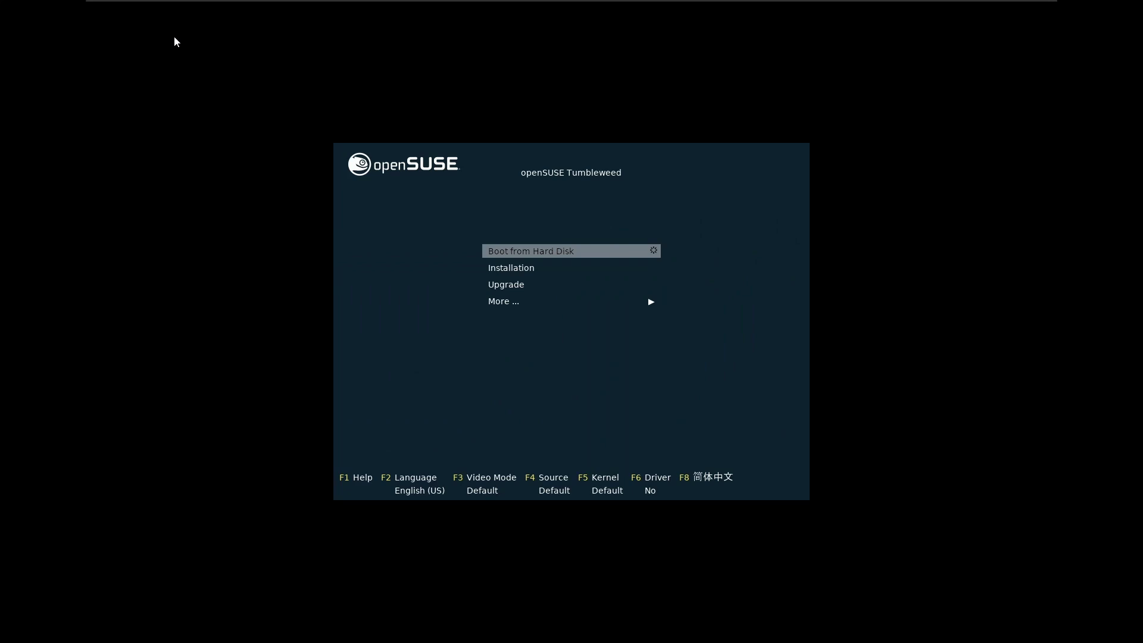
Boot the Installation entry from the openSUSE Tumbleweed boot menu
left_click(551, 322)
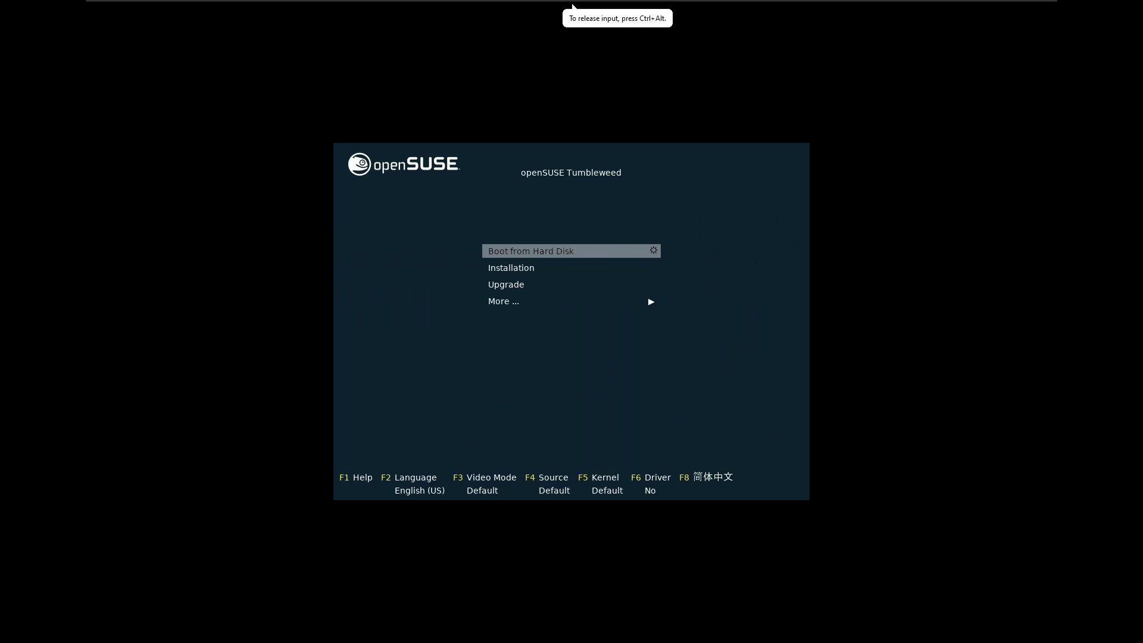
key("Down")
key("Down")
key("Up")
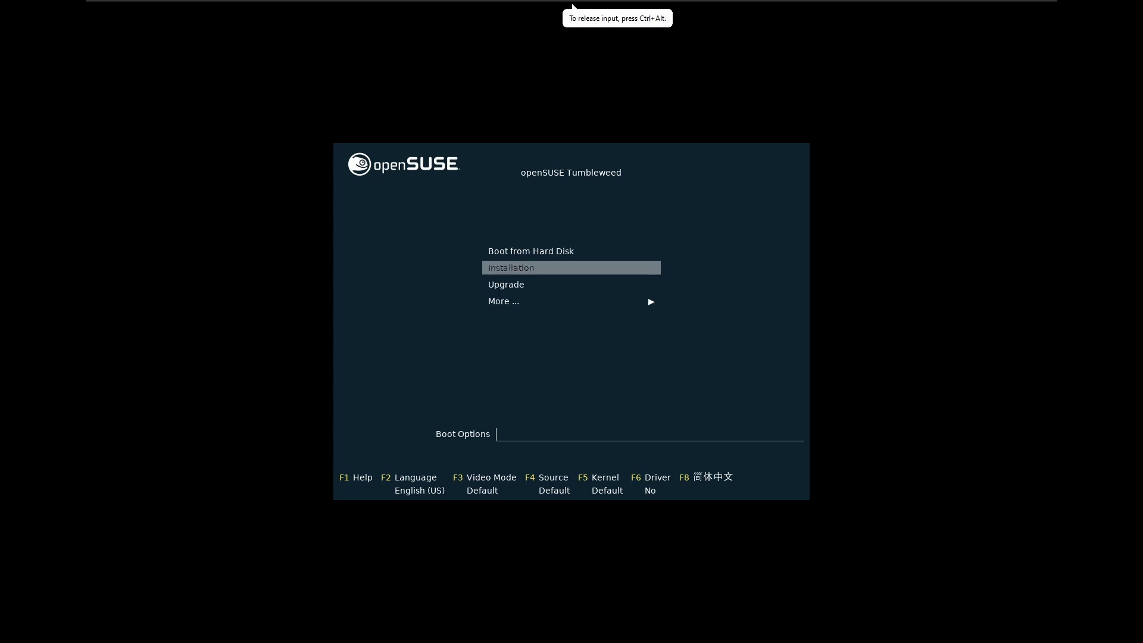
key("Return")
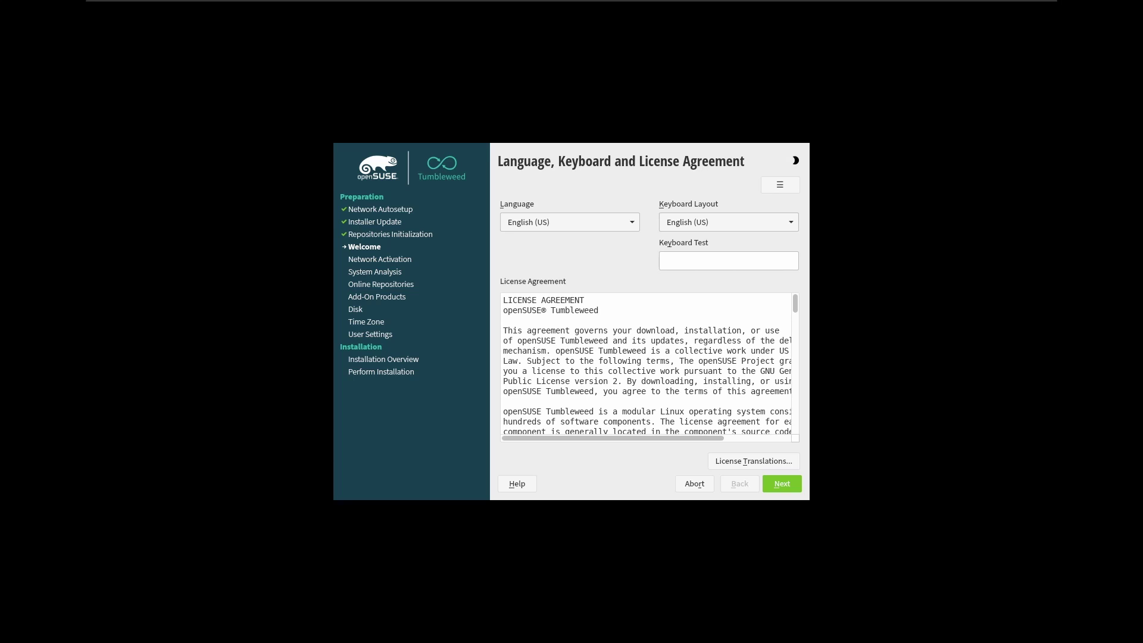
Accept the license, activate online repositories, and keep Main Update, OSS and NON-OSS selected
left_click(652, 487)
left_click(782, 485)
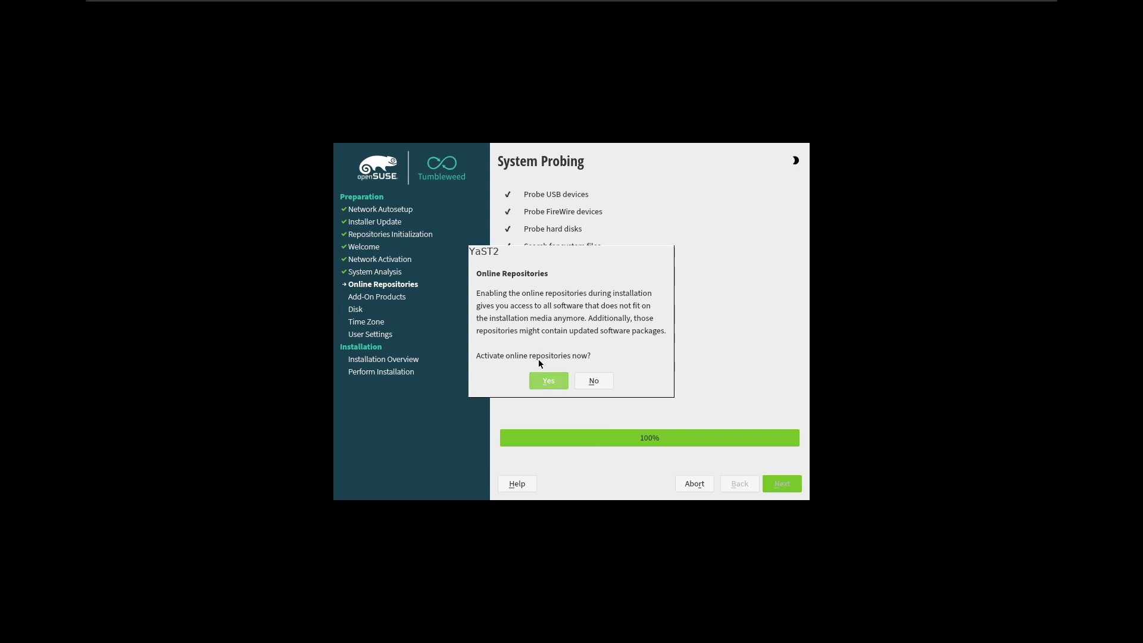
left_click(549, 379)
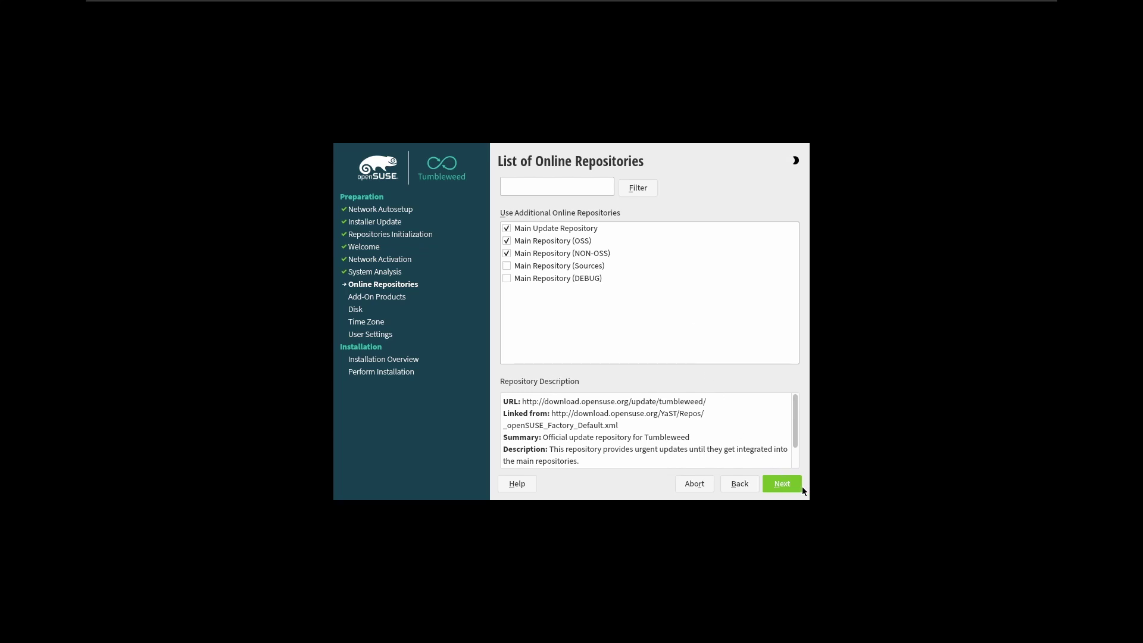
left_click(784, 483)
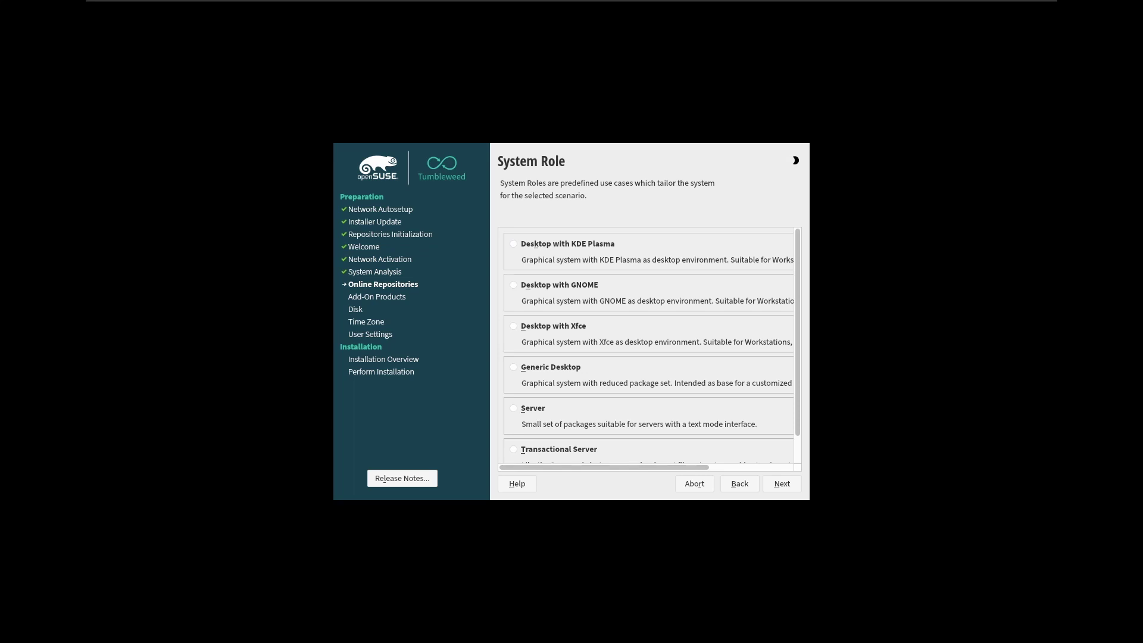
Choose the 'Desktop with Xfce' system role and accept the suggested partitioning
left_click(436, 157)
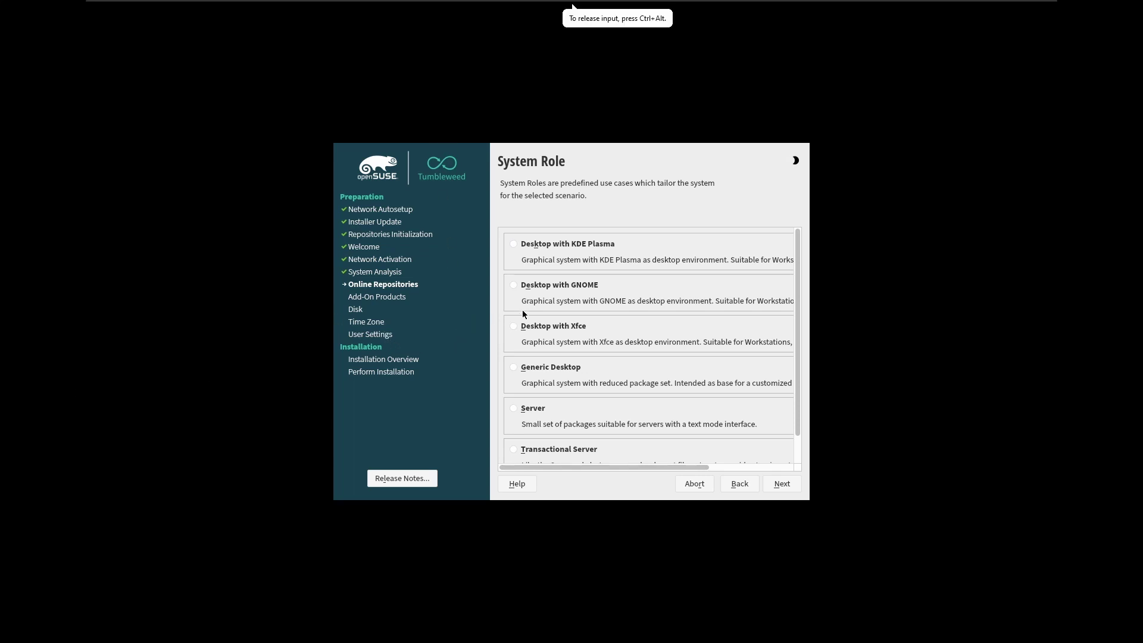
left_click(620, 325)
left_click_drag(664, 468, 611, 481)
left_click(778, 490)
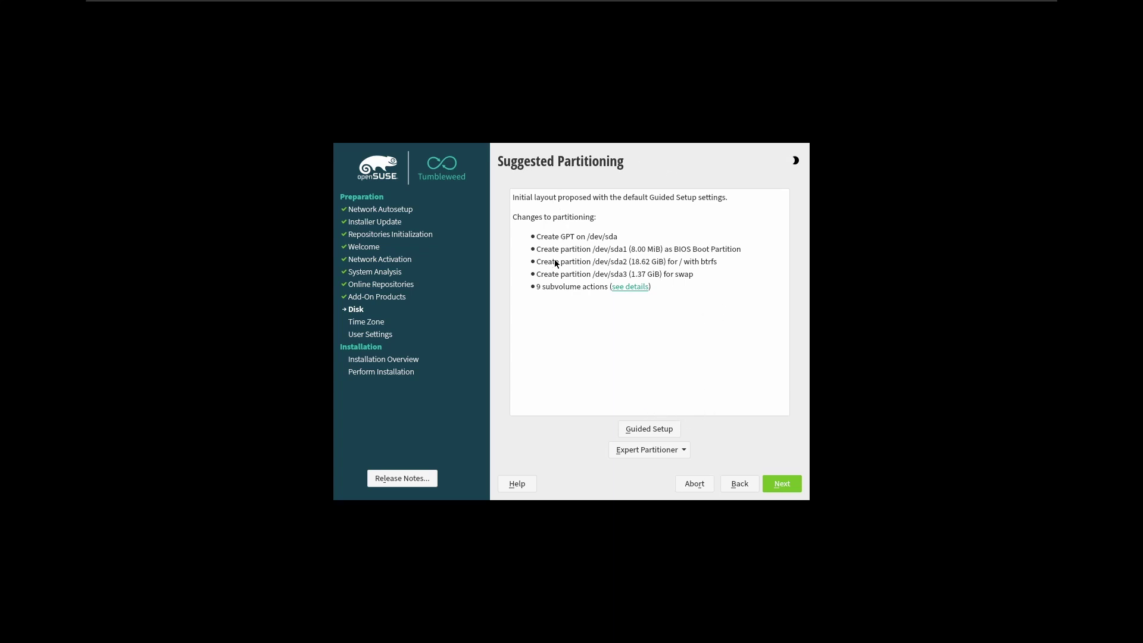
left_click(790, 485)
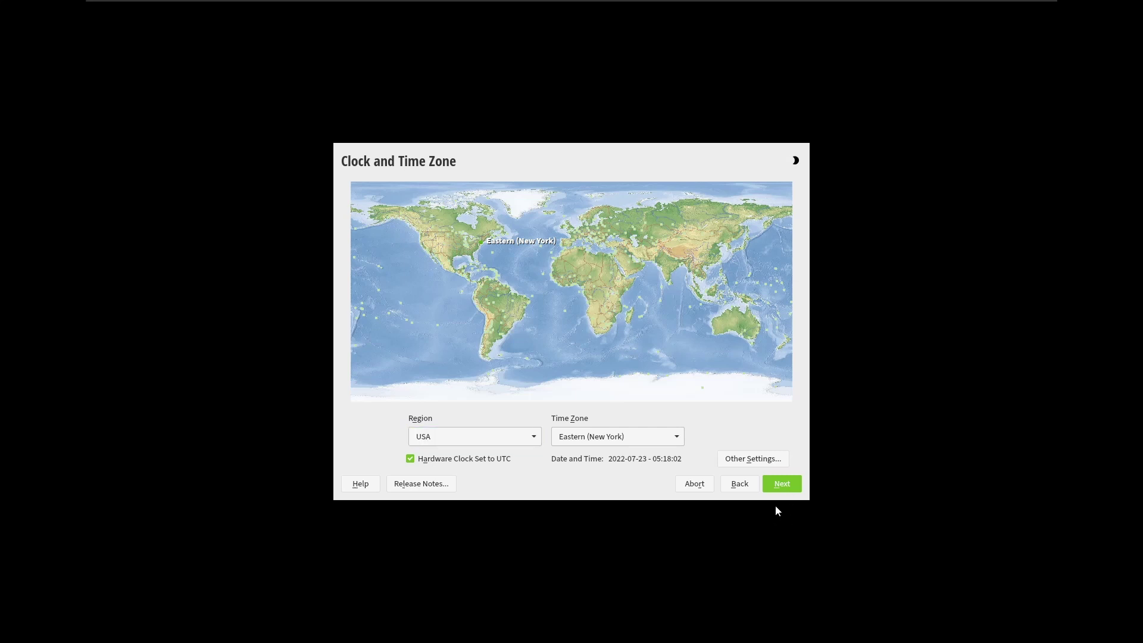
Keep the Eastern (New York) time zone and create a local user, accepting the short-password warning
left_click(783, 487)
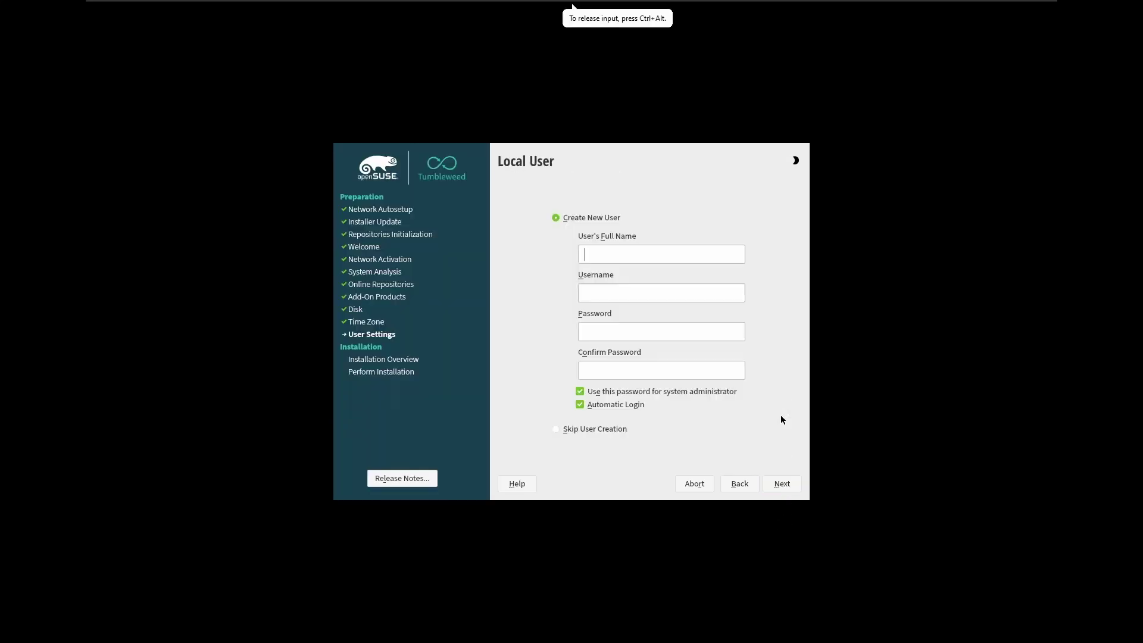
type("test")
key("Tab")
key("Tab")
type("te")
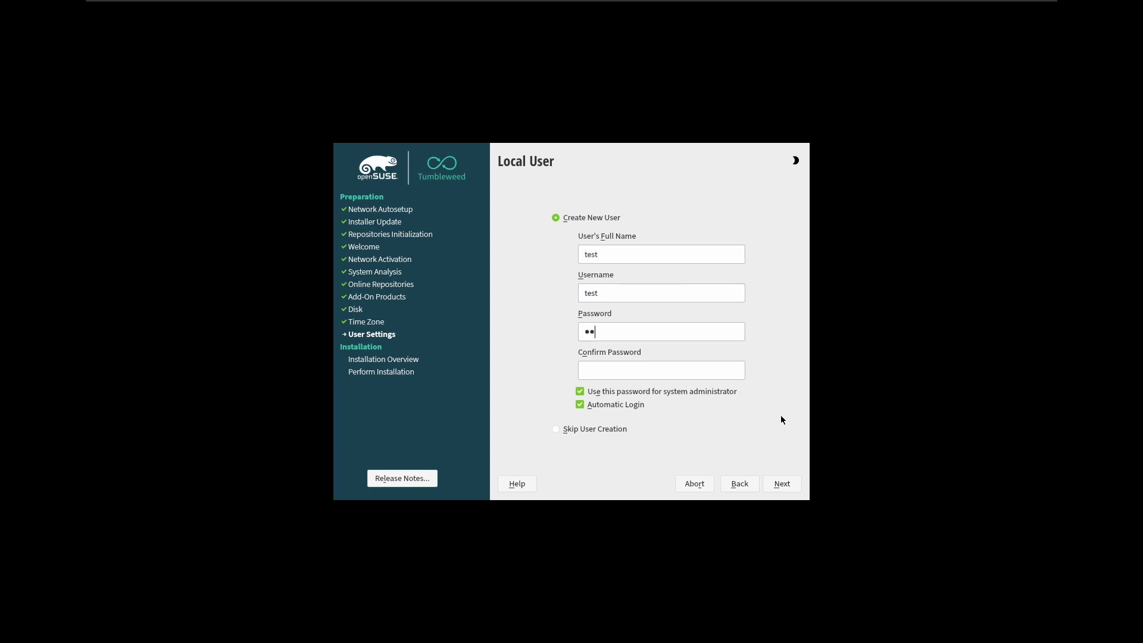
type("st")
key("Tab")
type("test")
left_click(782, 484)
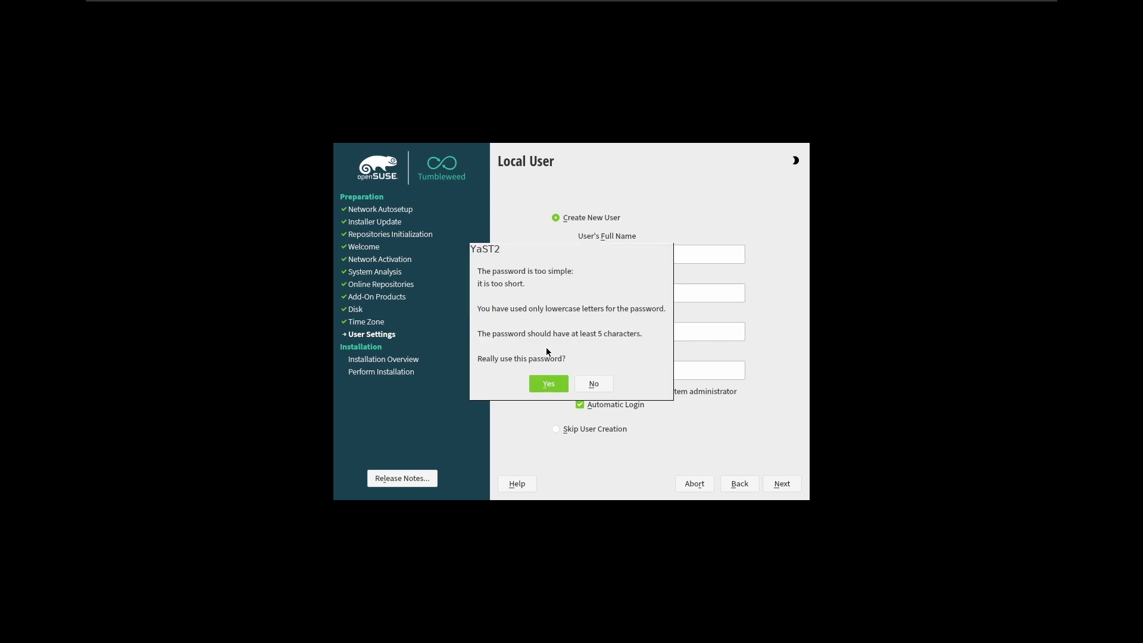
left_click(555, 383)
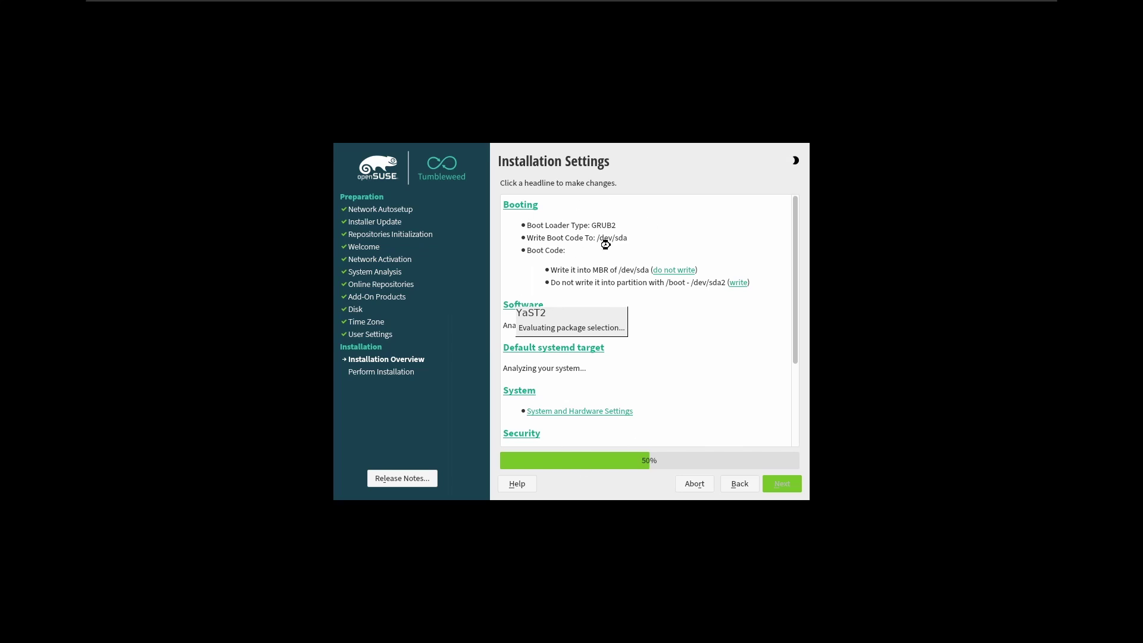
Review the Installation Settings summary, then confirm Install to begin installing packages
scroll(667, 317, "down", 2)
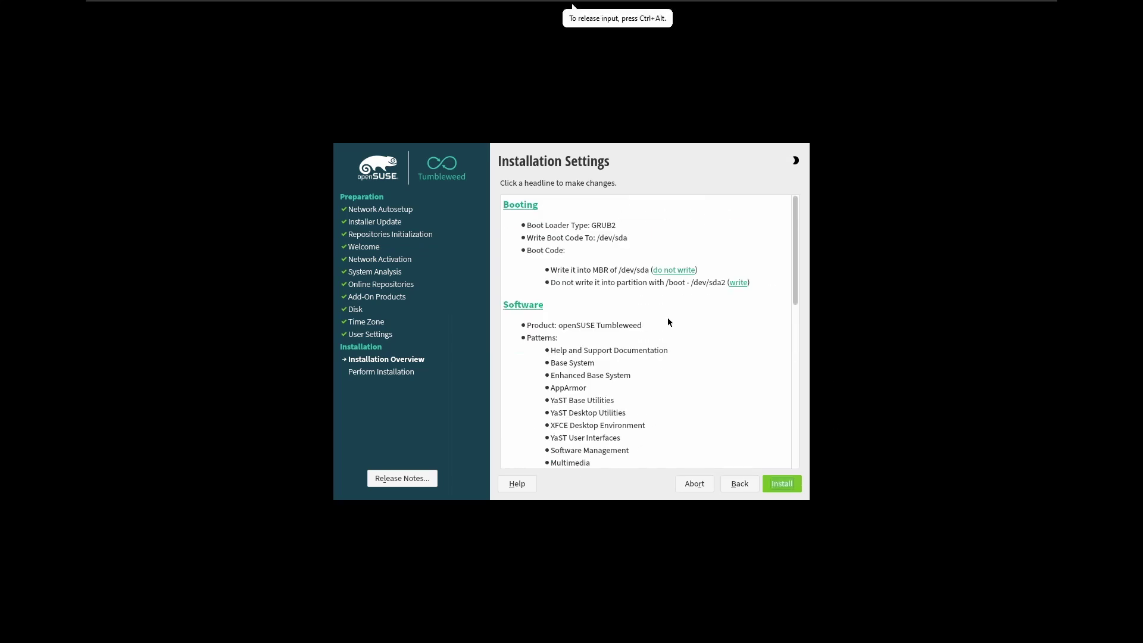
scroll(670, 322, "down", 9)
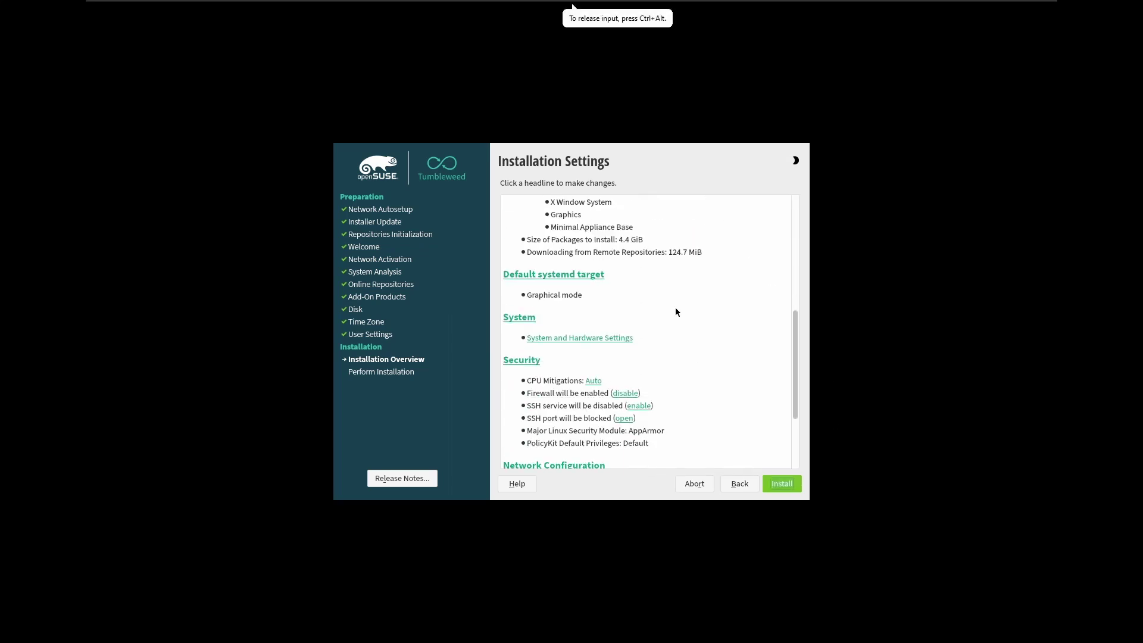
scroll(672, 321, "down", 3)
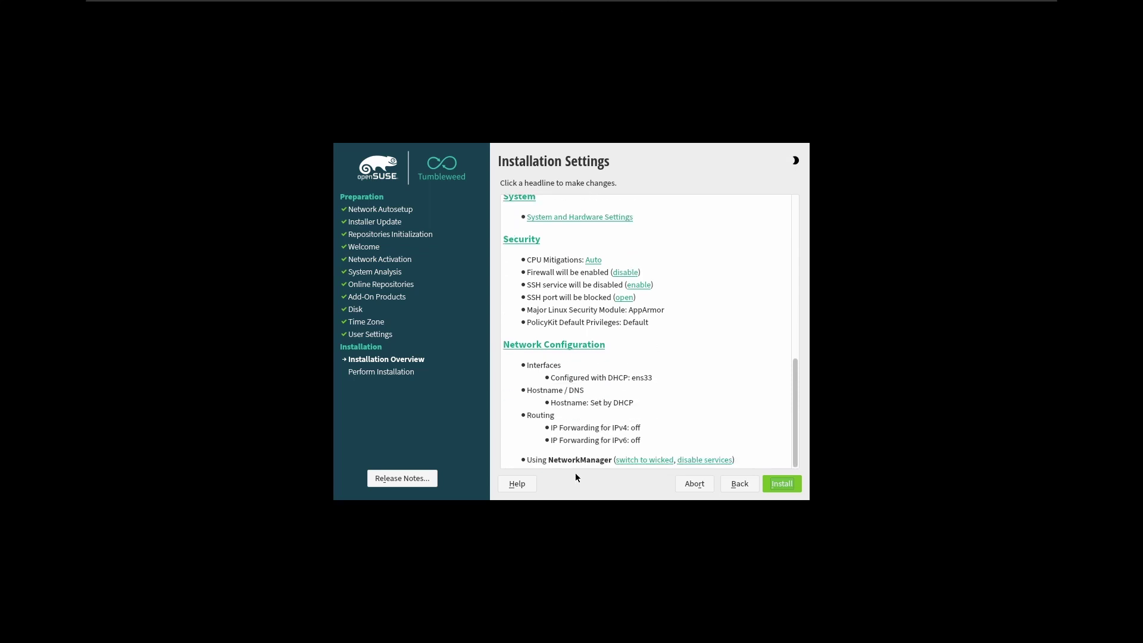
scroll(587, 417, "up", 5)
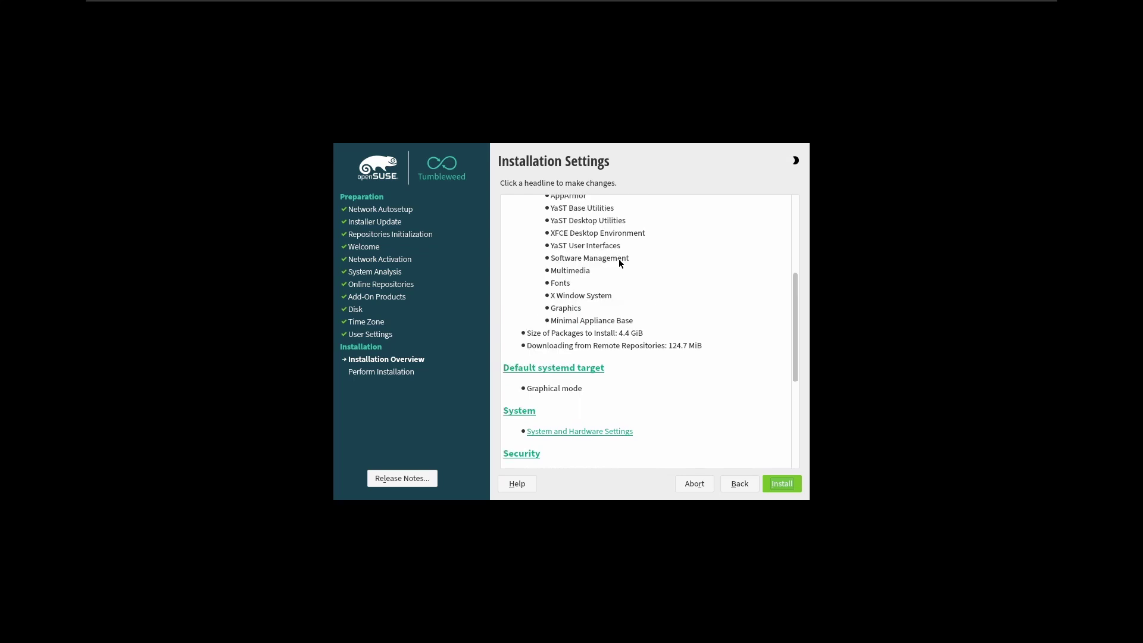
scroll(619, 262, "up", 5)
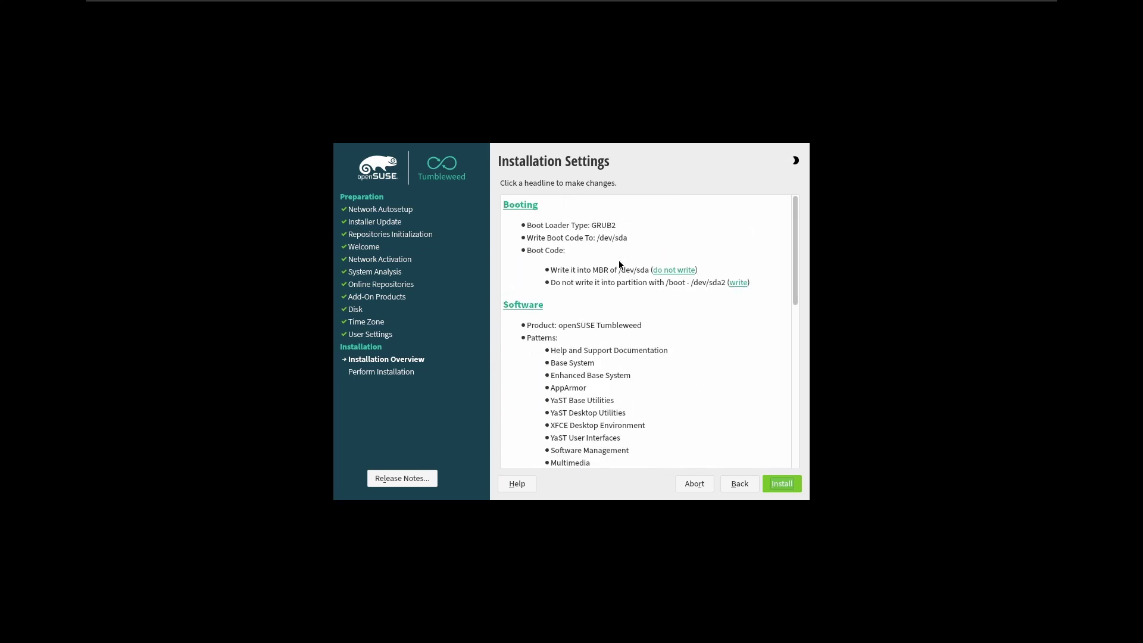
scroll(619, 264, "down", 1)
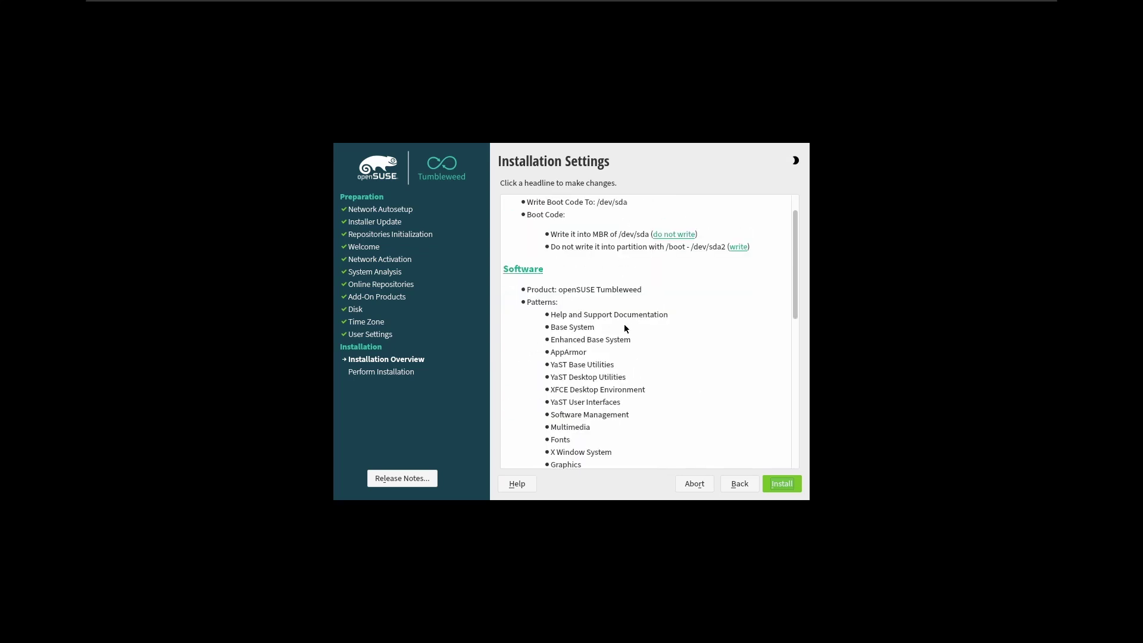
left_click(787, 484)
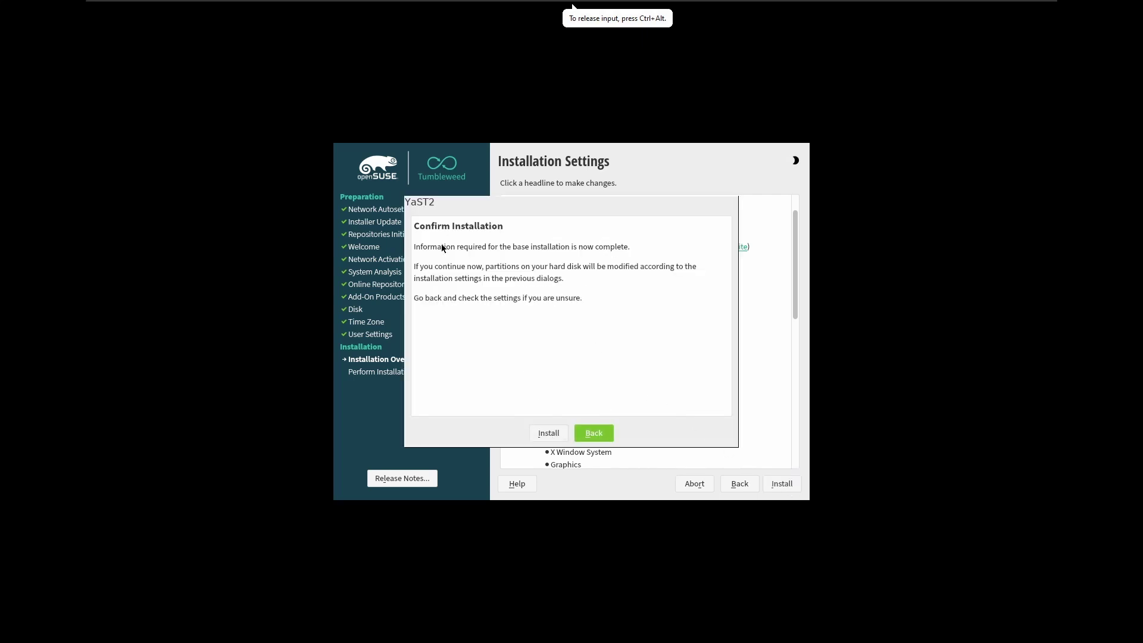
left_click(548, 434)
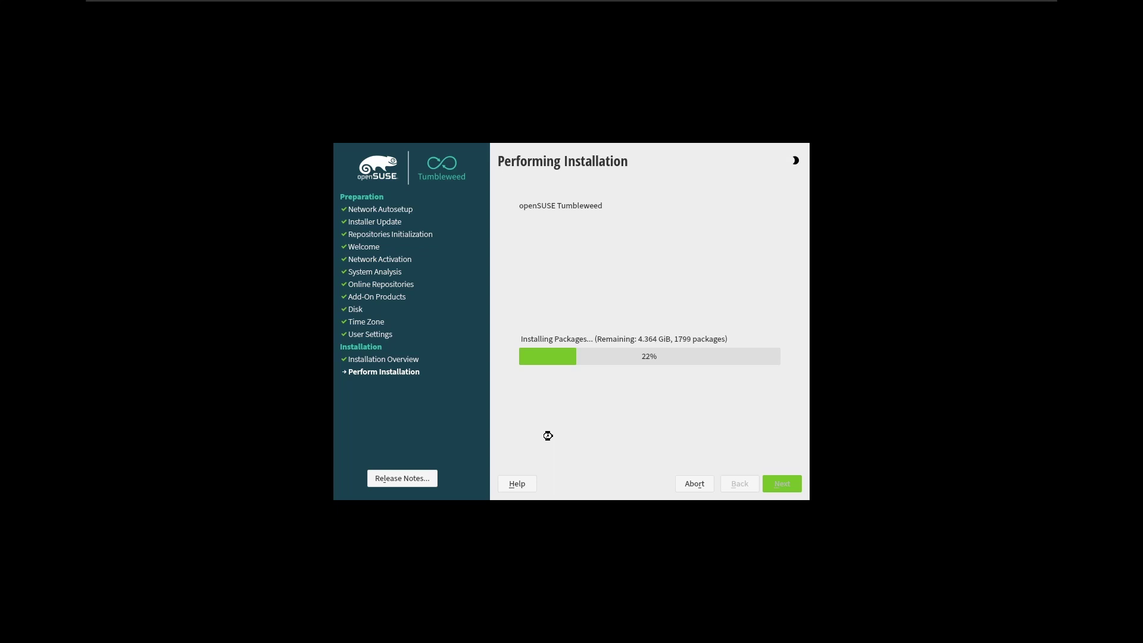
Wait on Performing Installation until the 'system will reboot now' notice appears
left_click(434, 134)
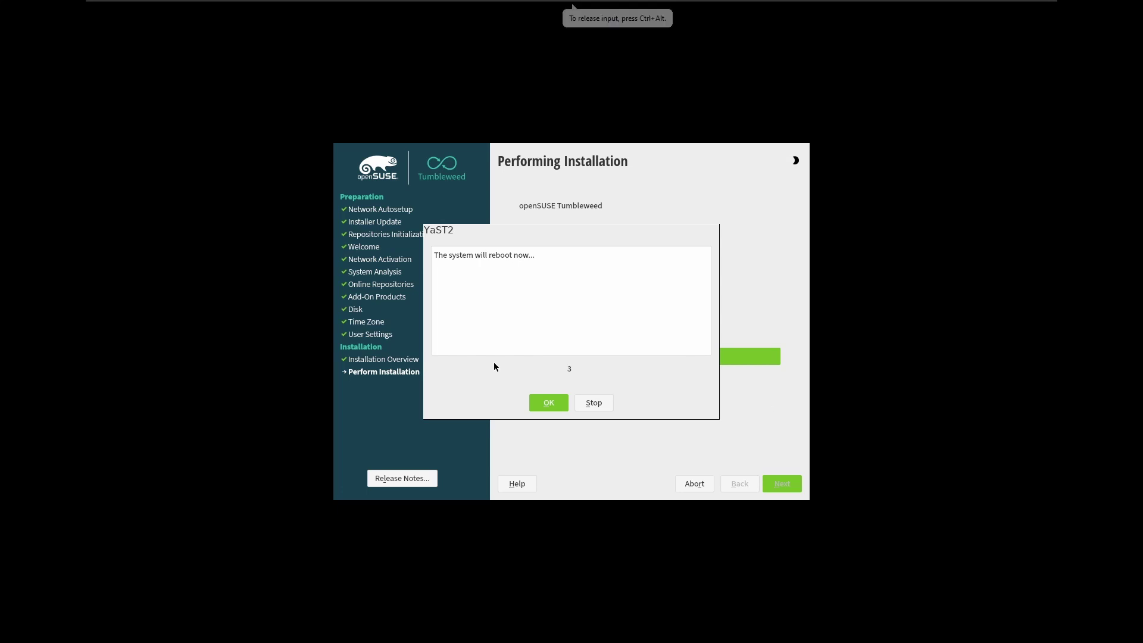
Reboot now and start the openSUSE Tumbleweed GRUB entry into the Xfce desktop
left_click(540, 402)
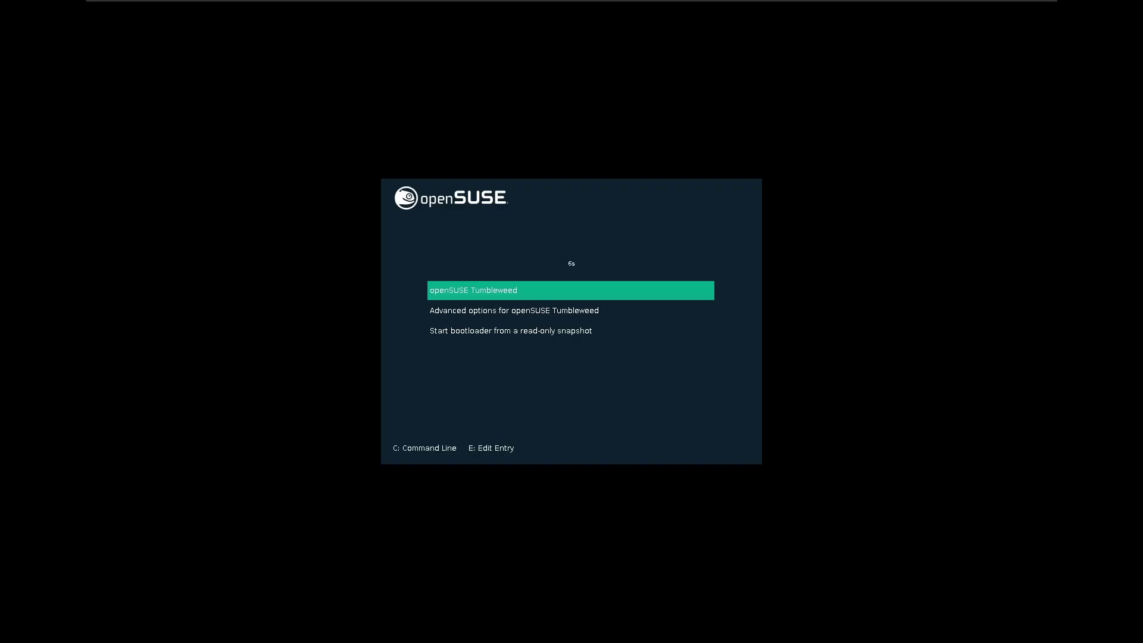
key("Down")
key("Up")
key("Return")
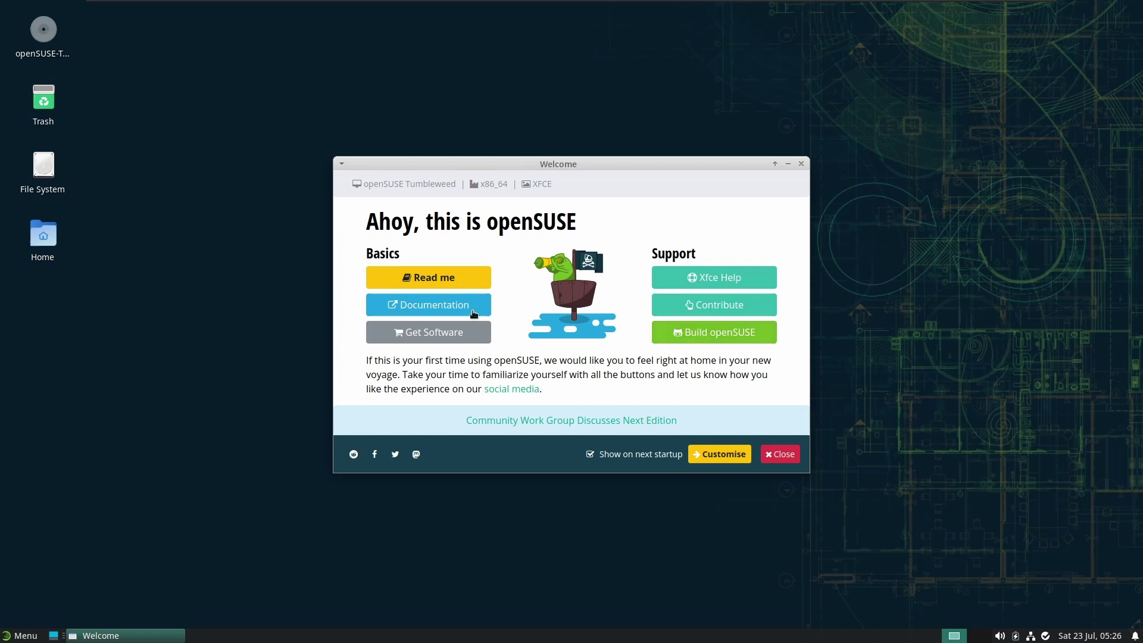
Search openSUSE Software for 'google chrome' via Get Software and maximize Firefox
left_click(420, 334)
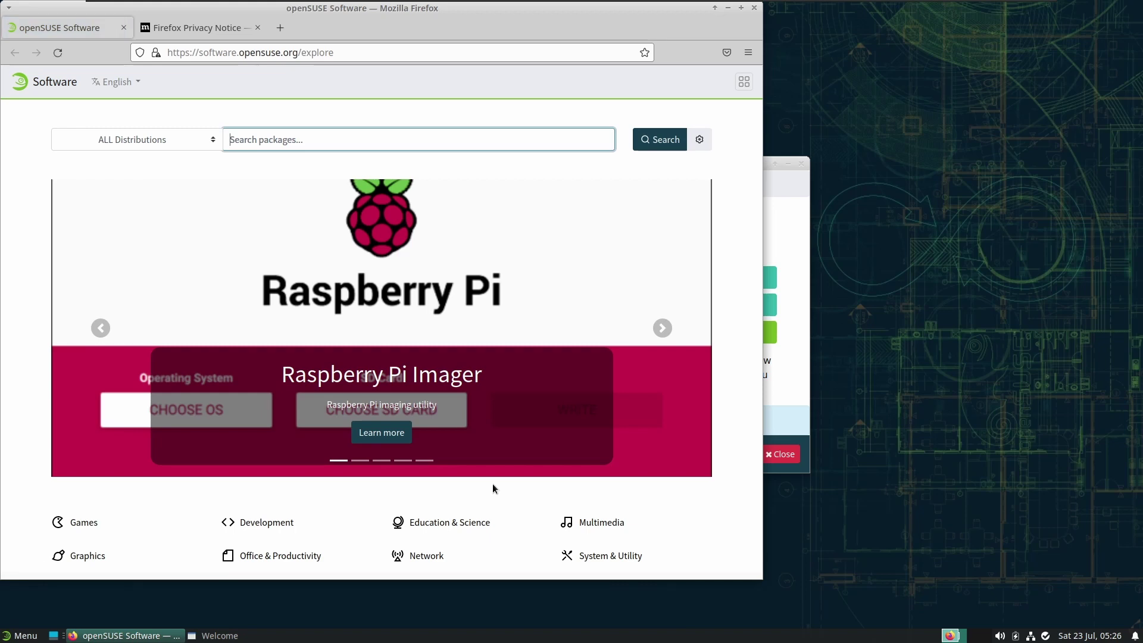
scroll(536, 469, "down", 1)
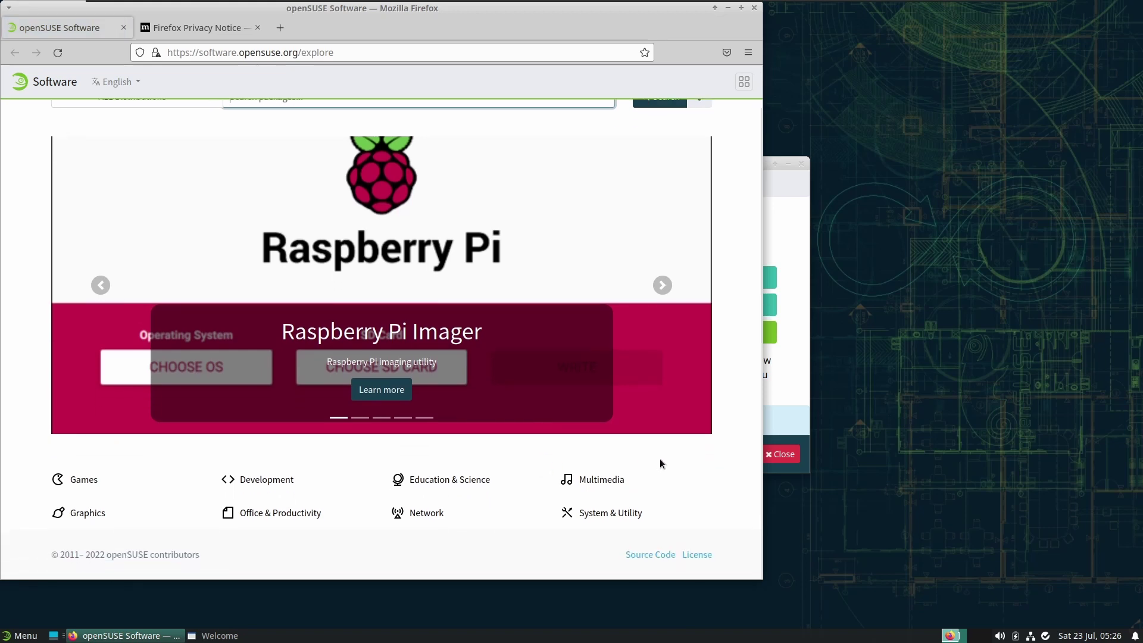
scroll(658, 459, "up", 1)
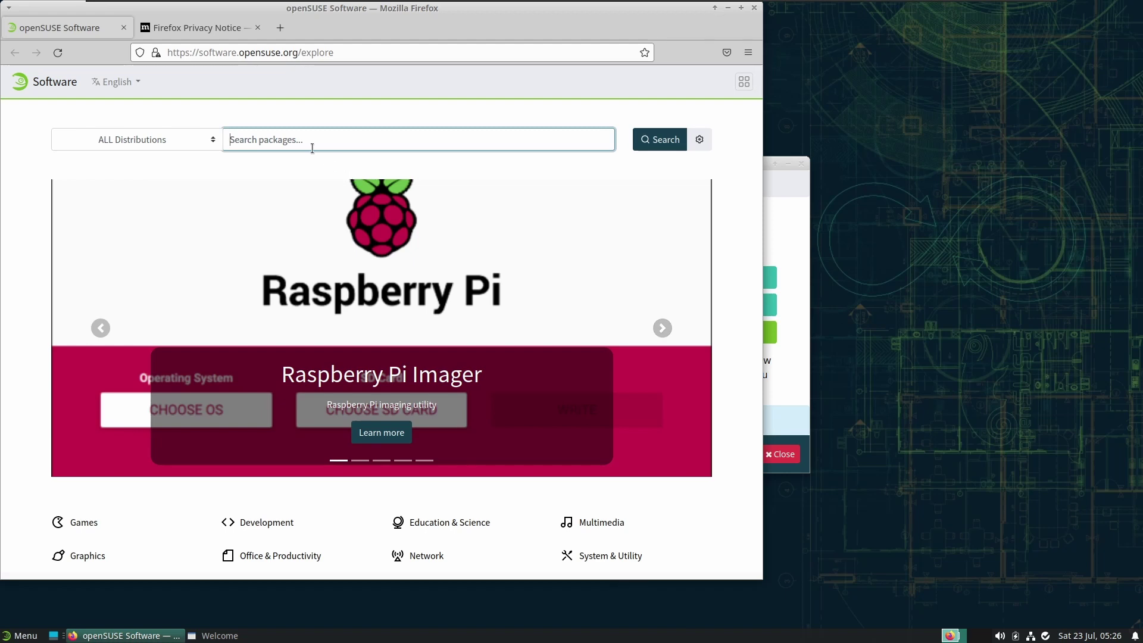
type("google crhome")
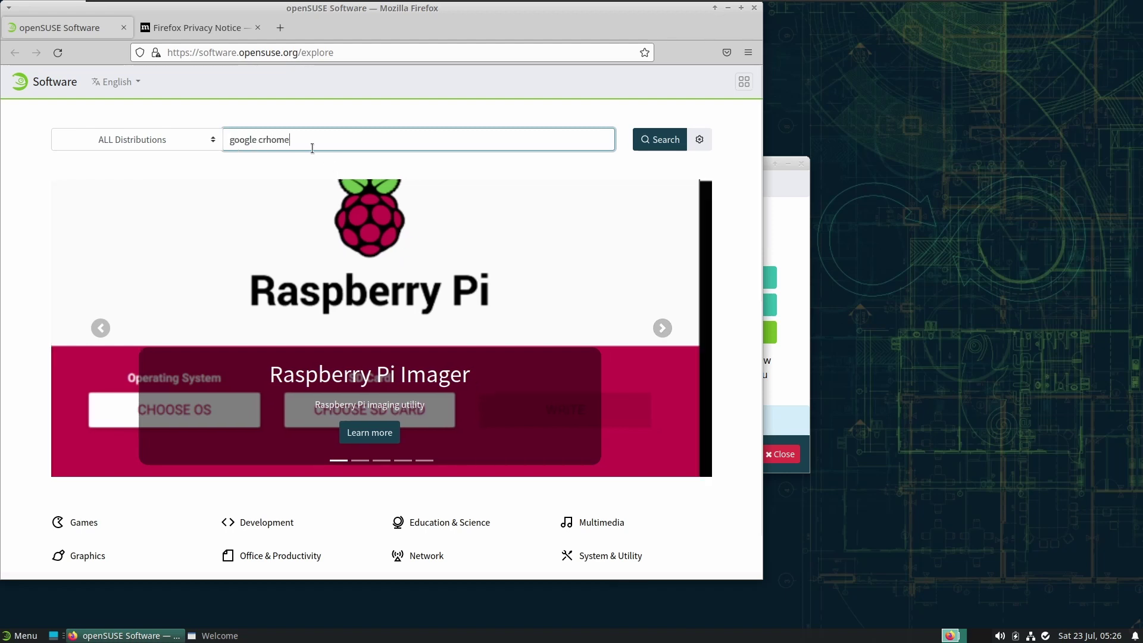
key("BackSpace")
key("BackSpace")
key("BackSpace")
key("BackSpace")
key("BackSpace")
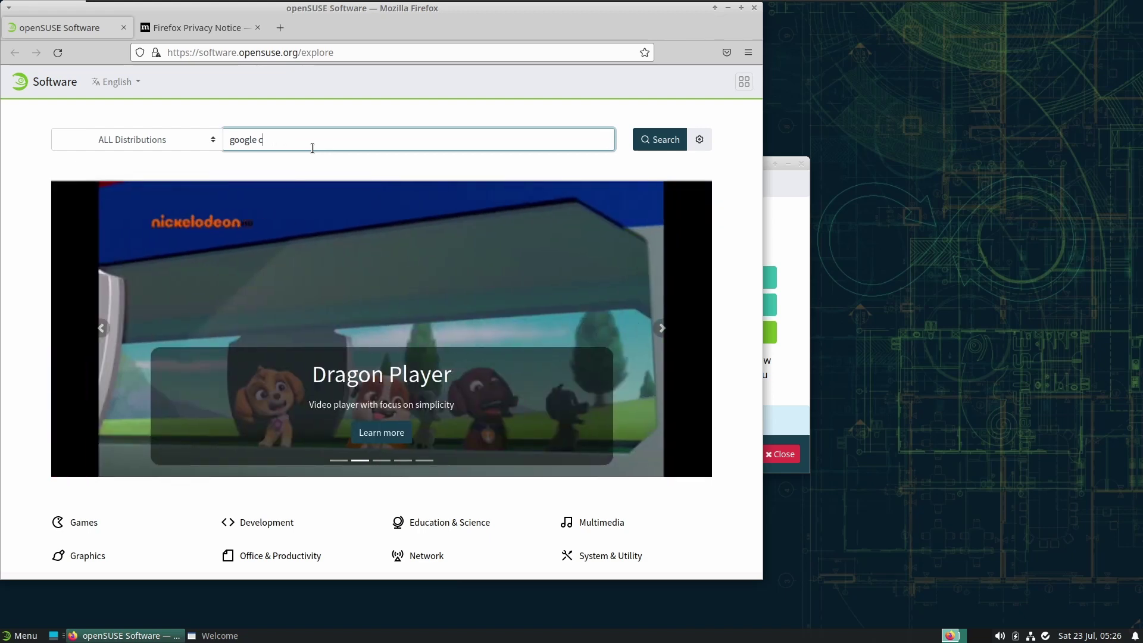
type("hrome")
key("Return")
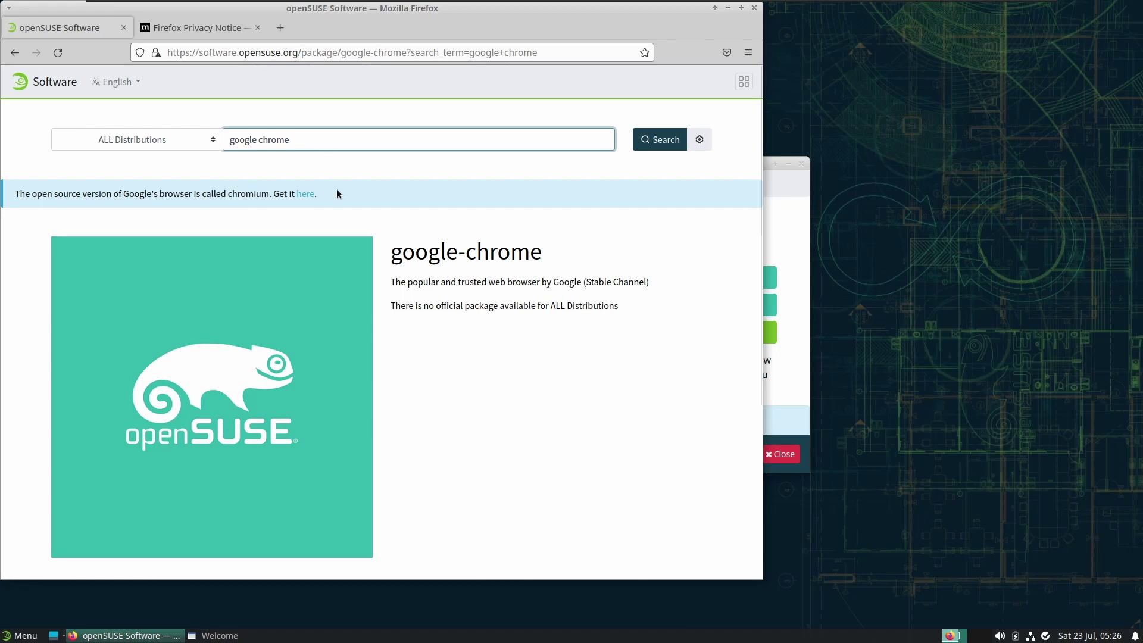
scroll(492, 337, "down", 3)
scroll(494, 338, "down", 1)
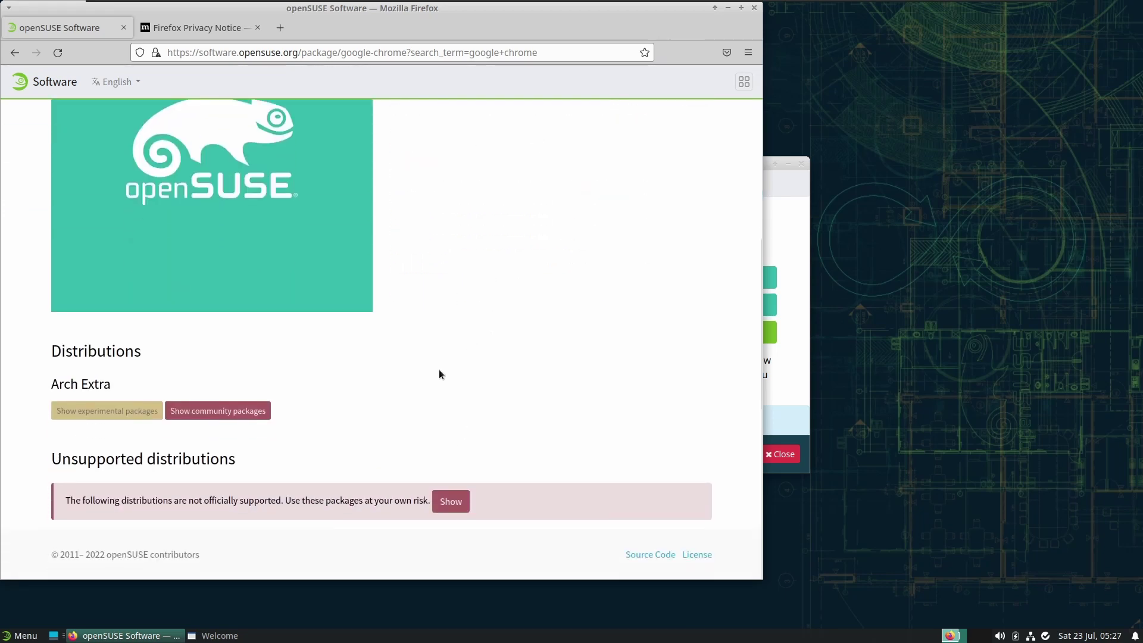
left_click(741, 8)
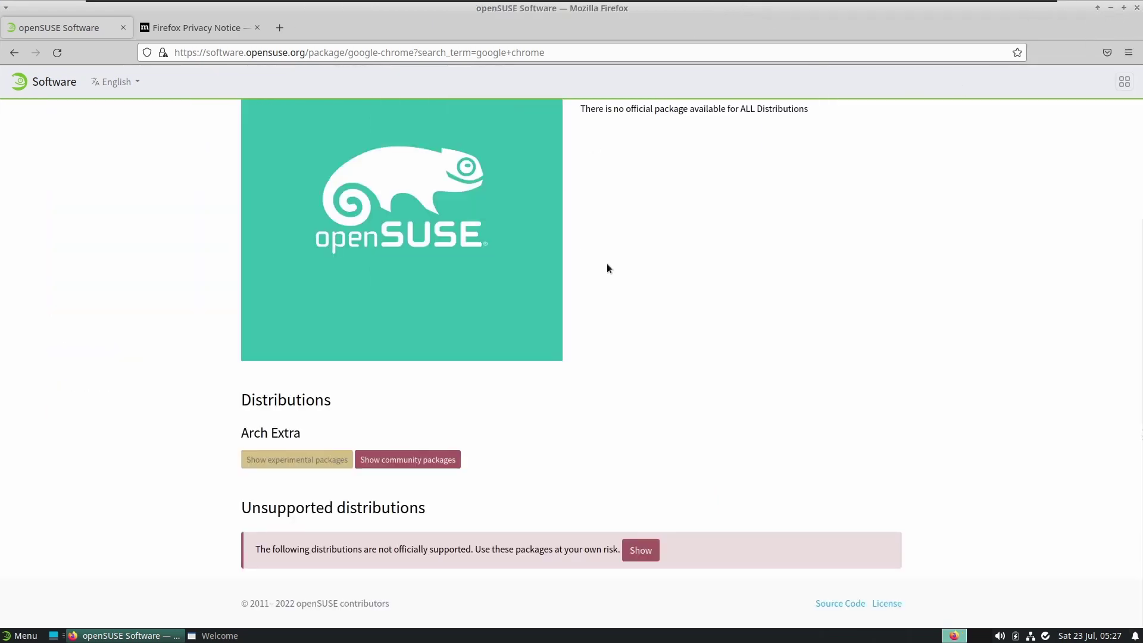
scroll(639, 298, "up", 3)
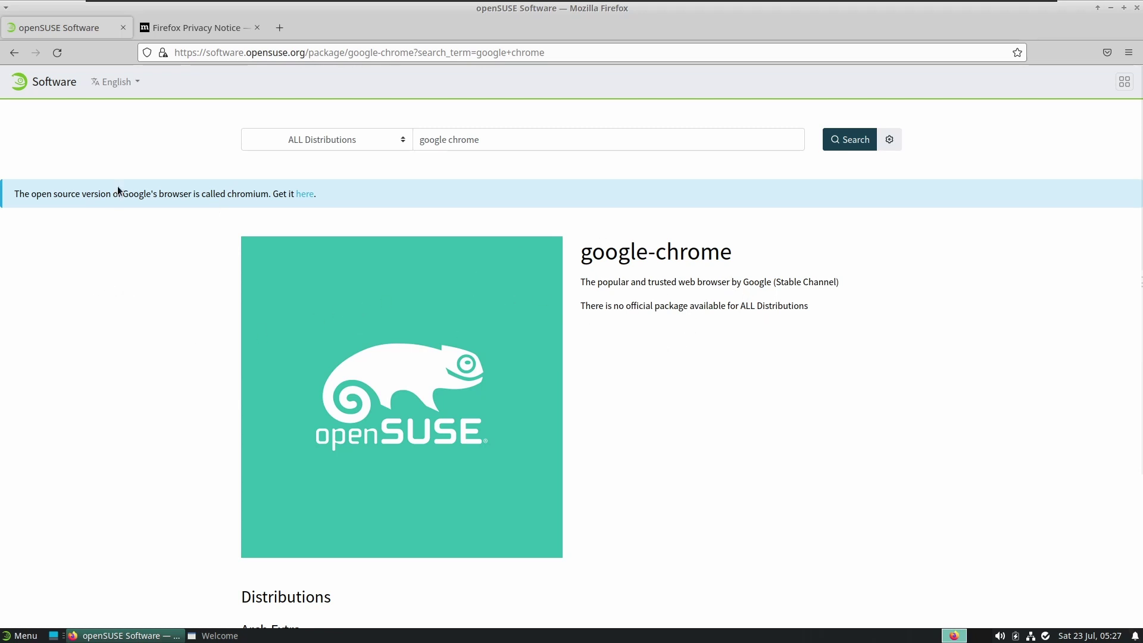
Download the standard Tumbleweed chromium.ymp 1-click file from Chromium's page and open it
left_click(301, 195)
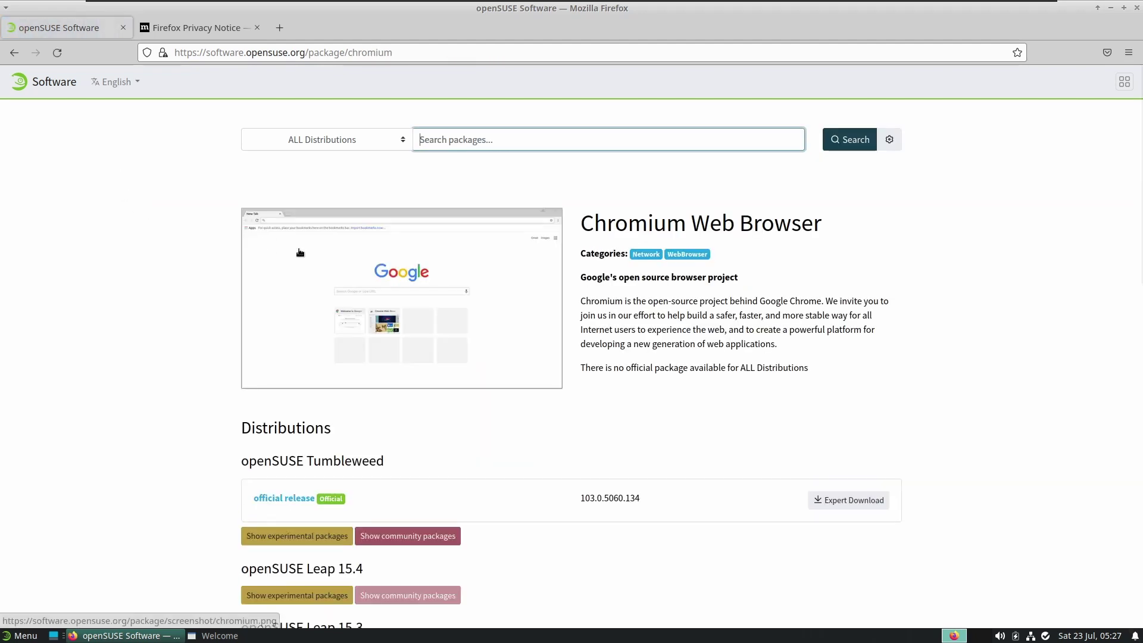
left_click(685, 312)
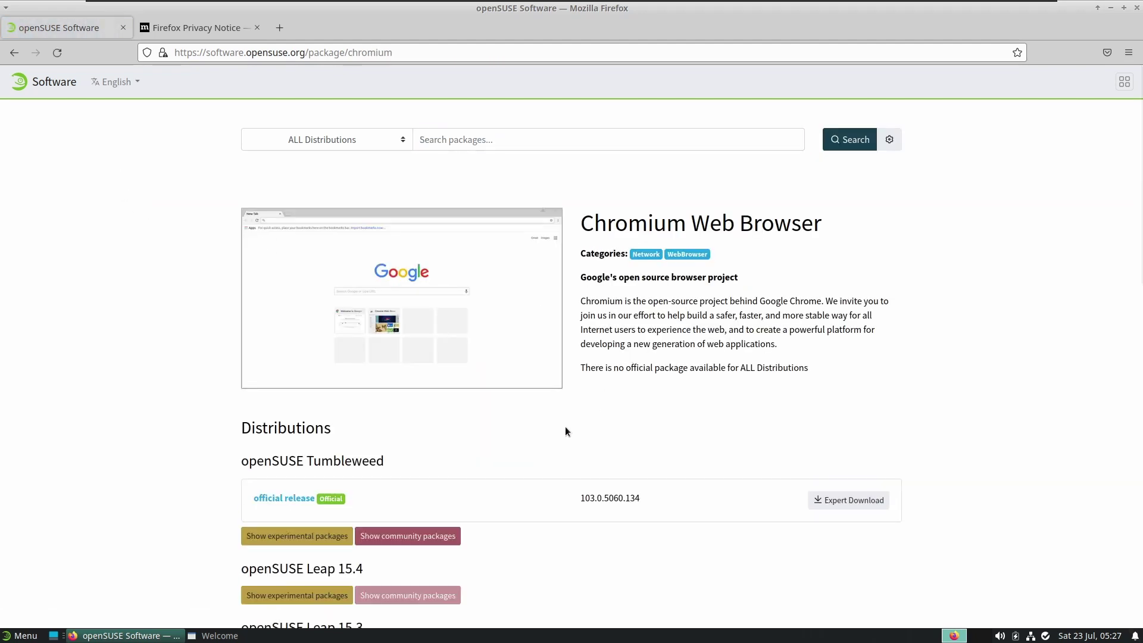
scroll(566, 431, "down", 6)
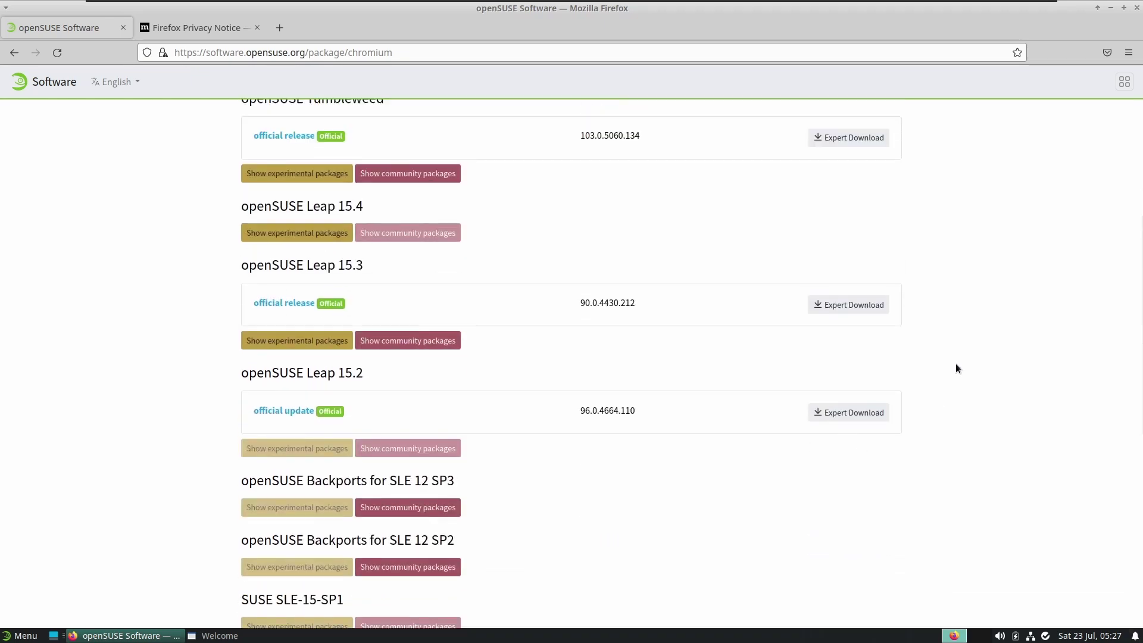
scroll(955, 368, "up", 4)
left_click(861, 366)
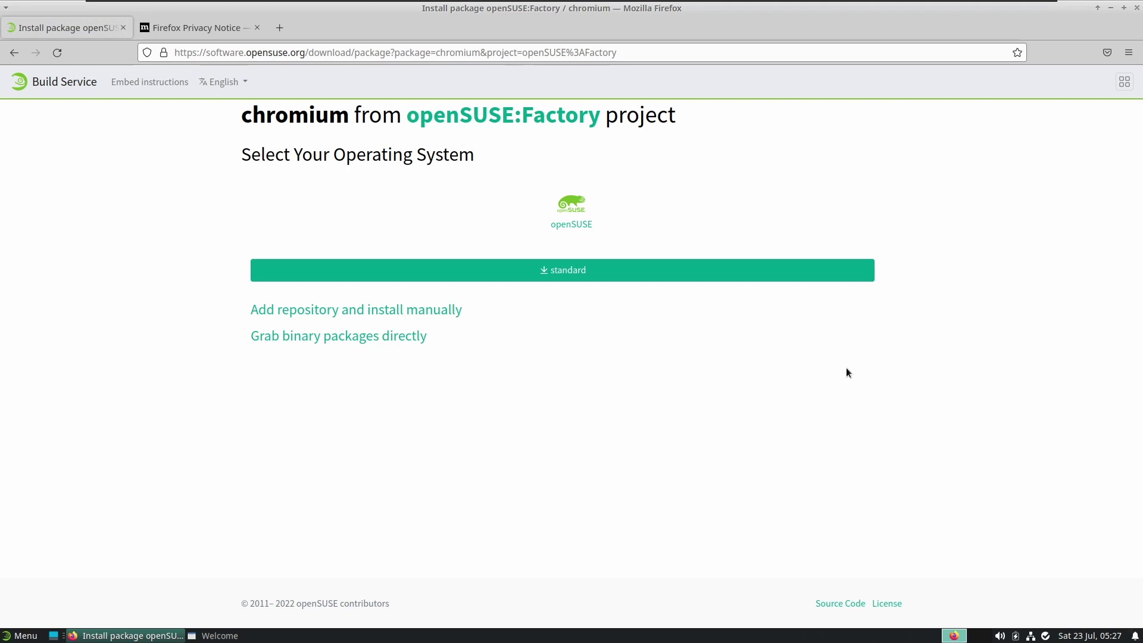
left_click(613, 280)
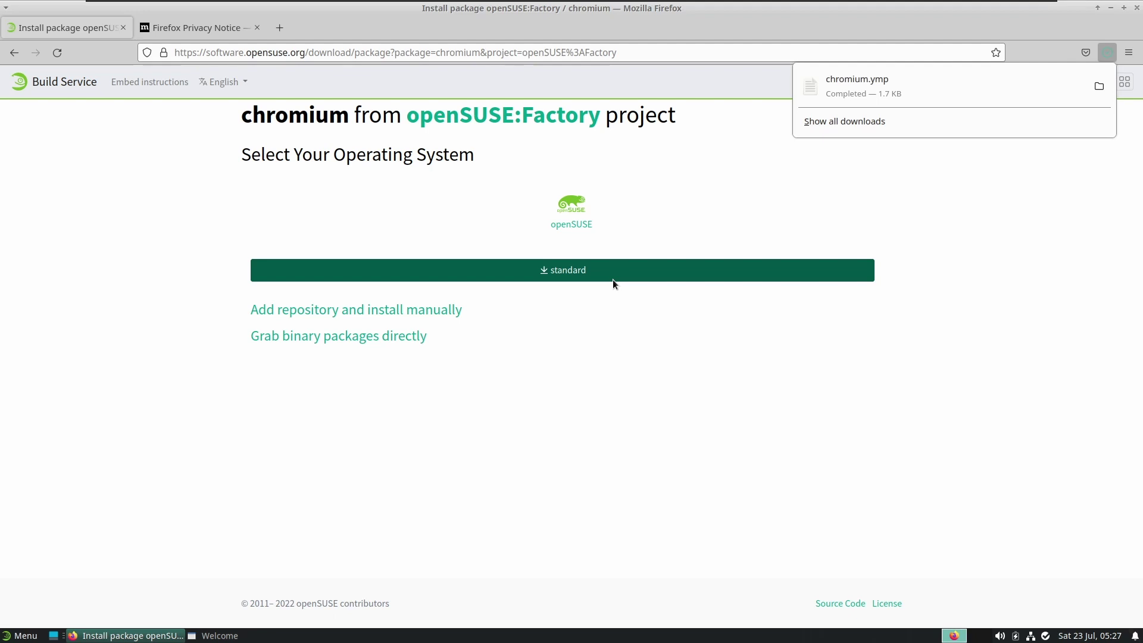
left_click(974, 95)
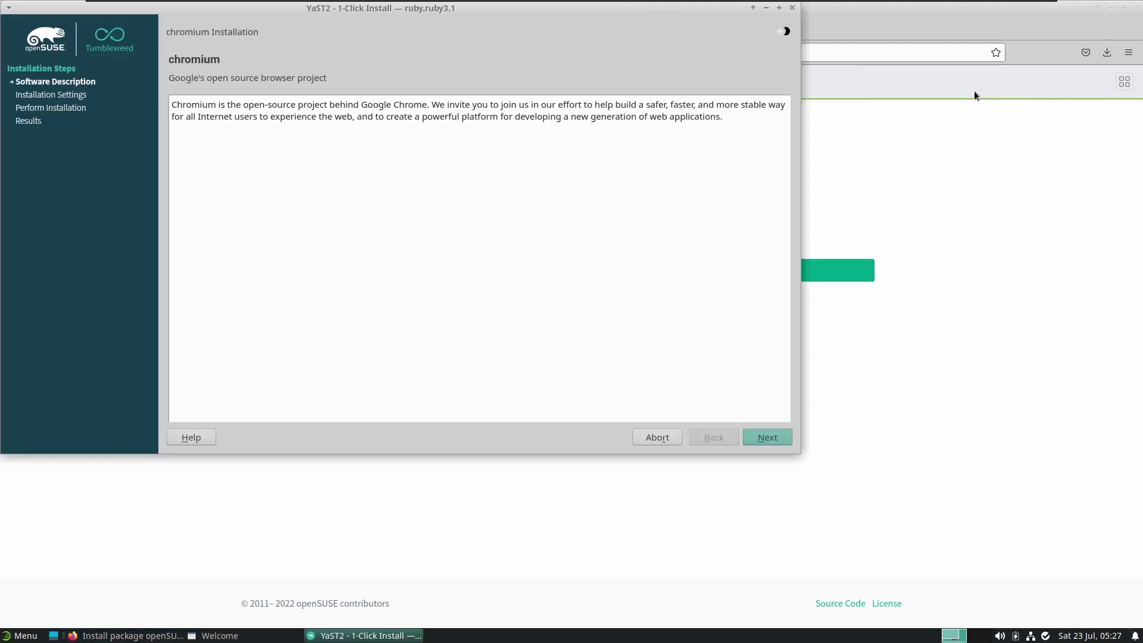
Install chromium from openSUSE:Factory, turning off the review prompt and authenticating as root, then close the installer
left_click(759, 443)
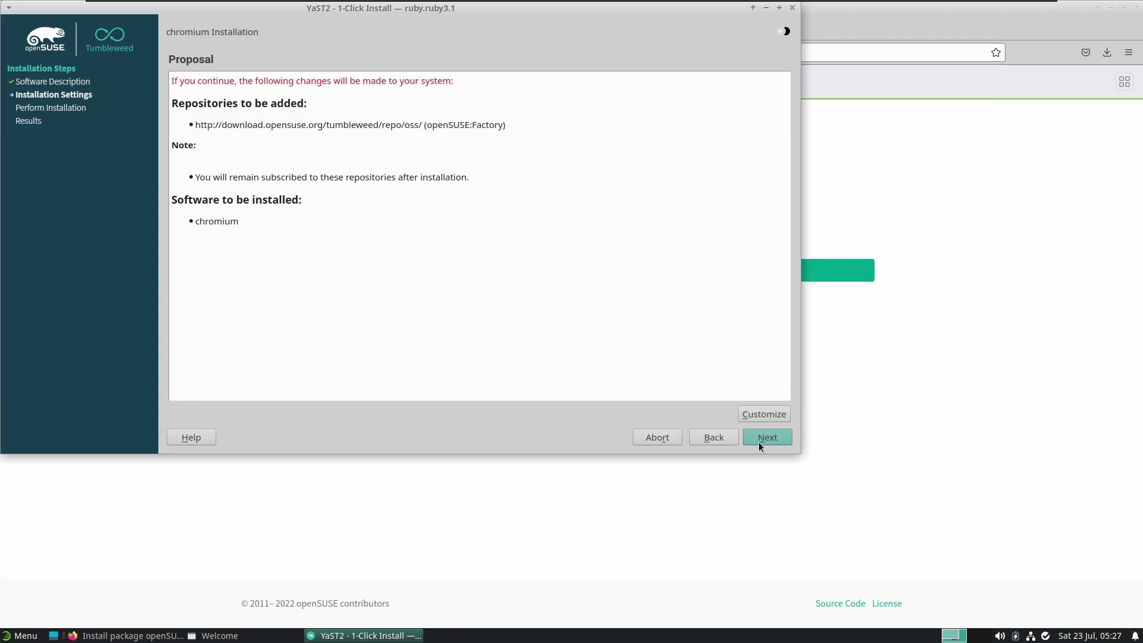
left_click(759, 442)
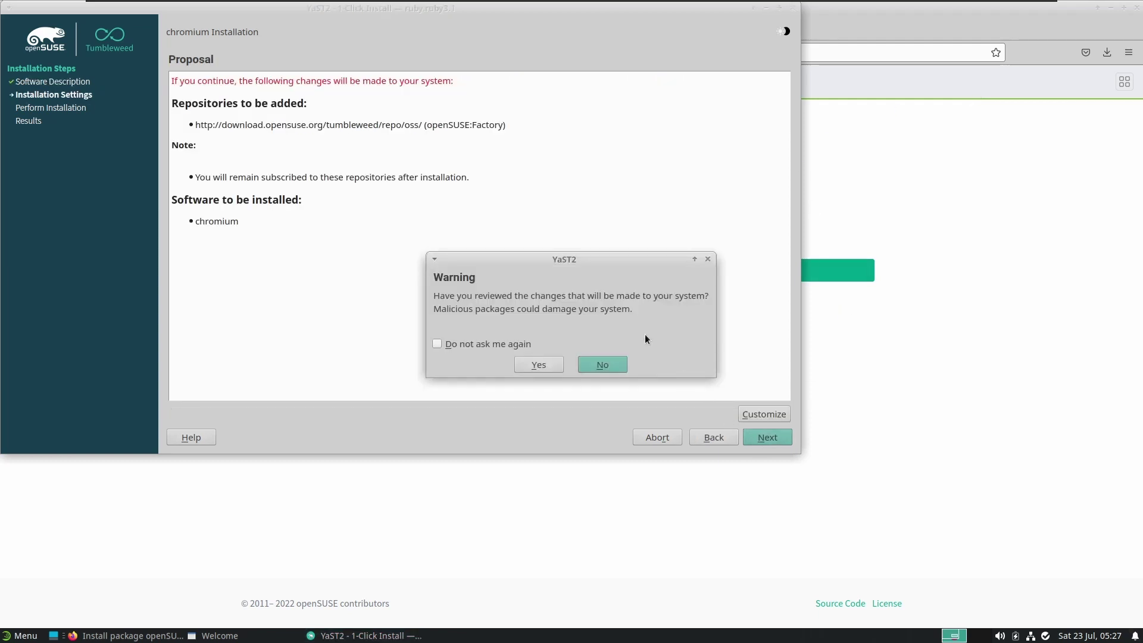
left_click(500, 348)
left_click(525, 362)
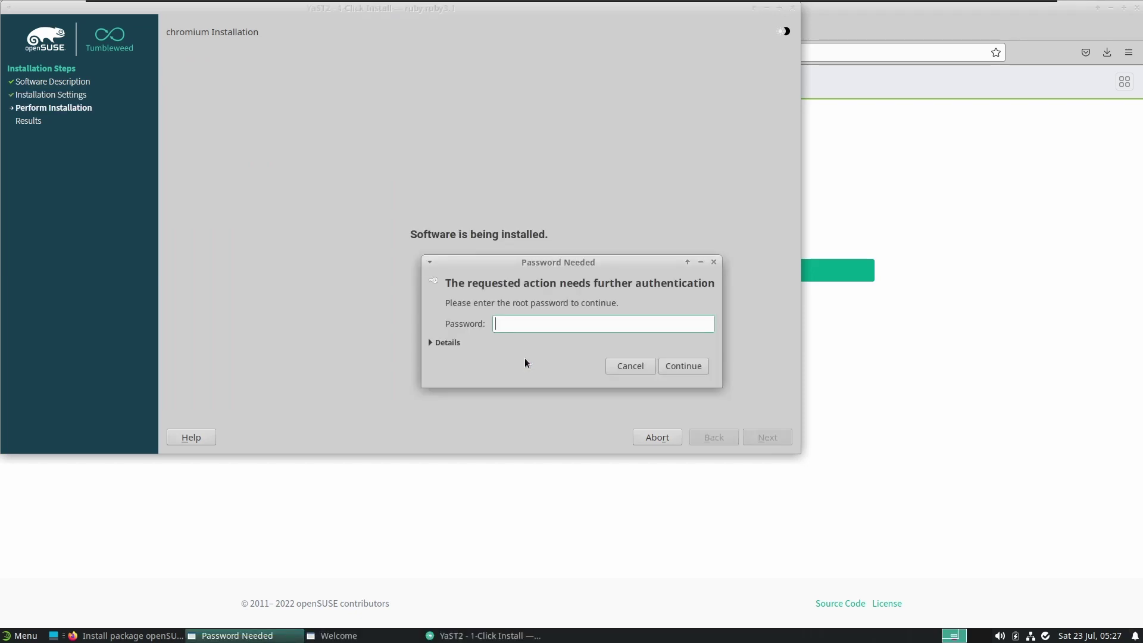
type("••••")
key("Return")
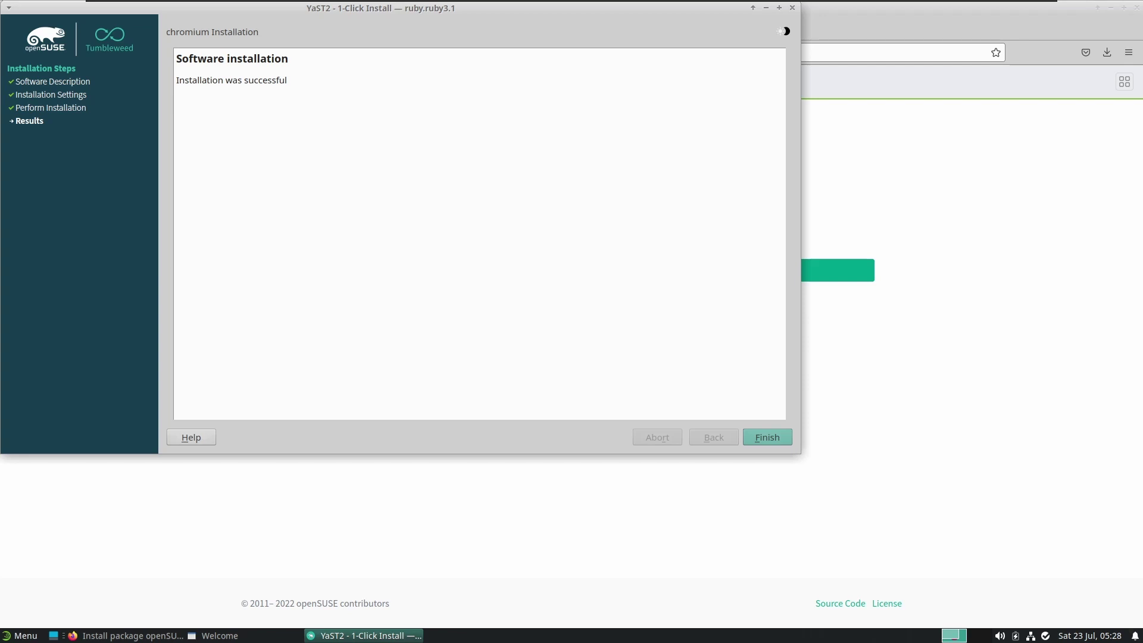
left_click(756, 438)
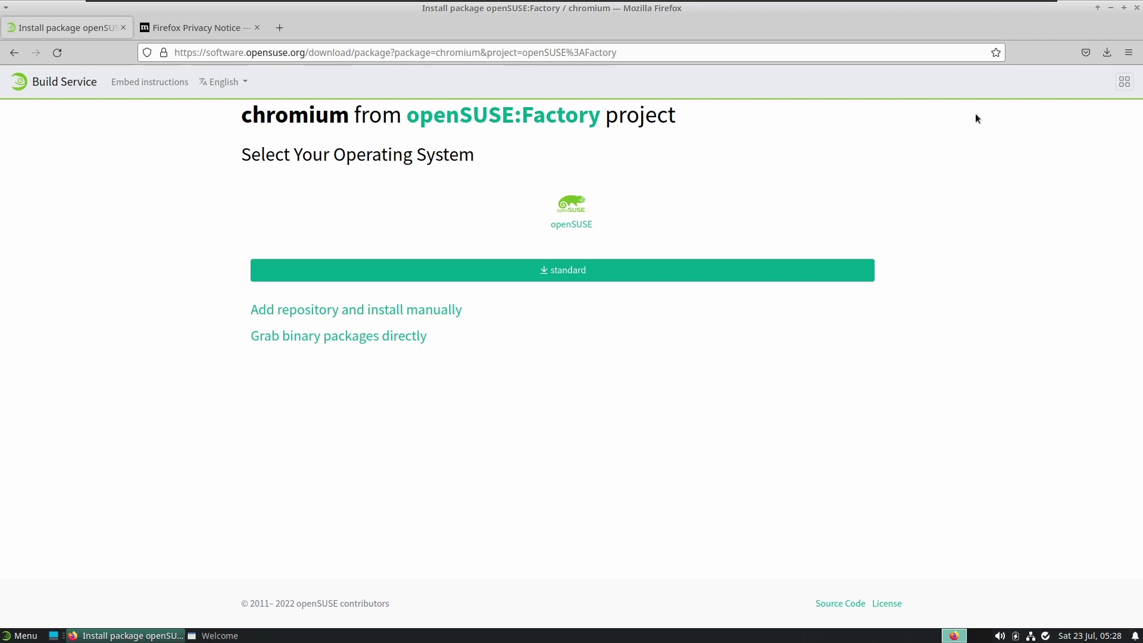
Close Firefox and the openSUSE Welcome window, then open a terminal at ~/Desktop from the desktop menu
left_click(1137, 7)
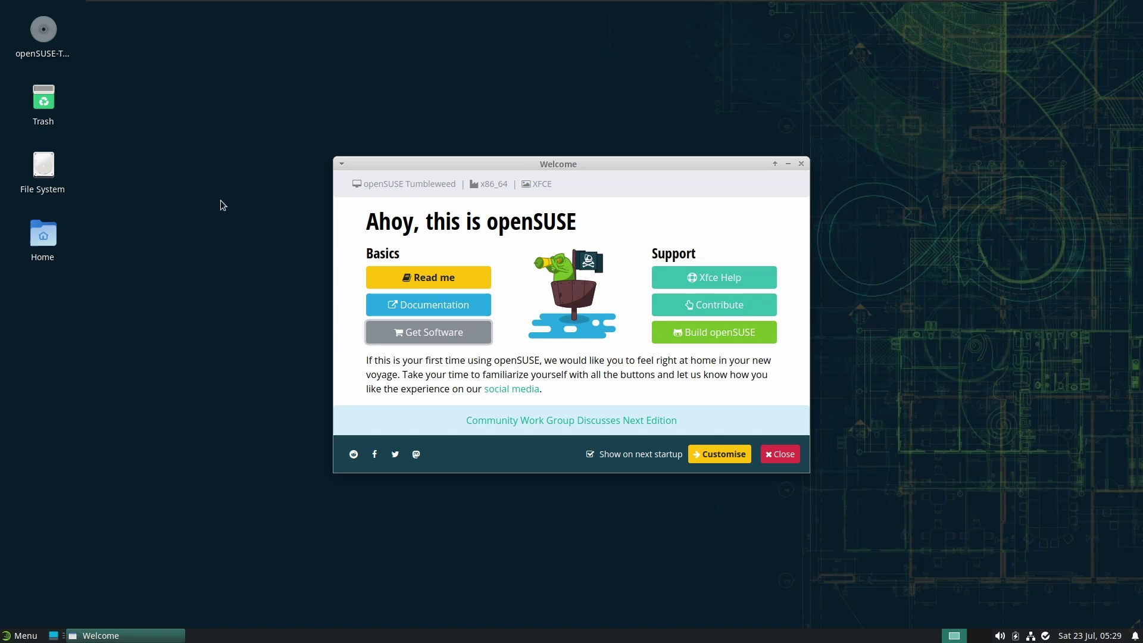
left_click(802, 163)
right_click(537, 136)
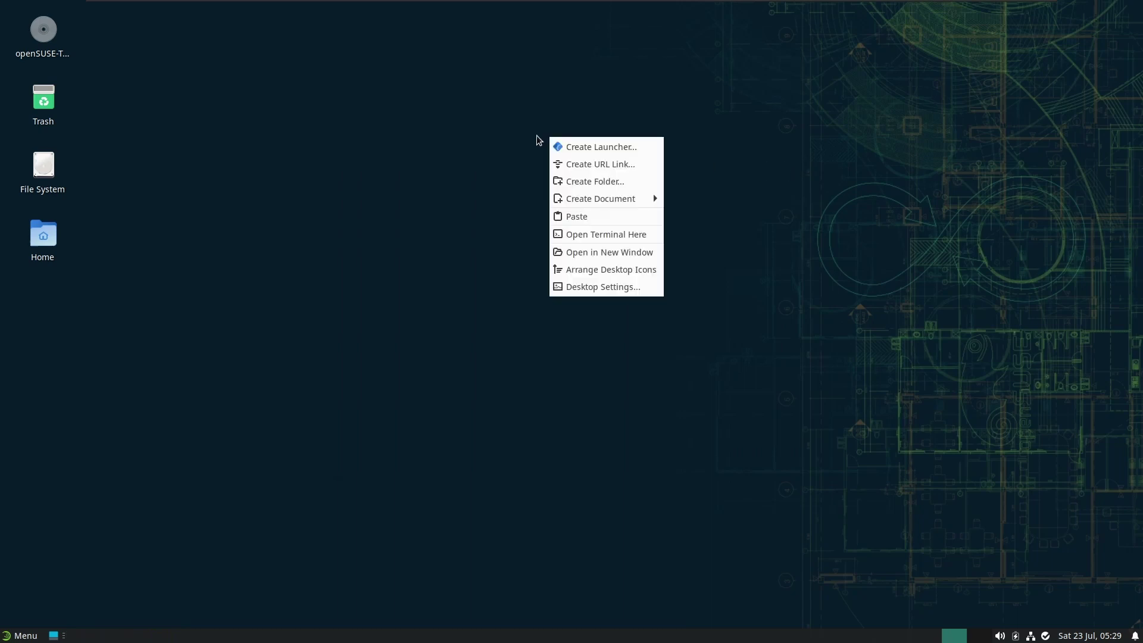
left_click(603, 241)
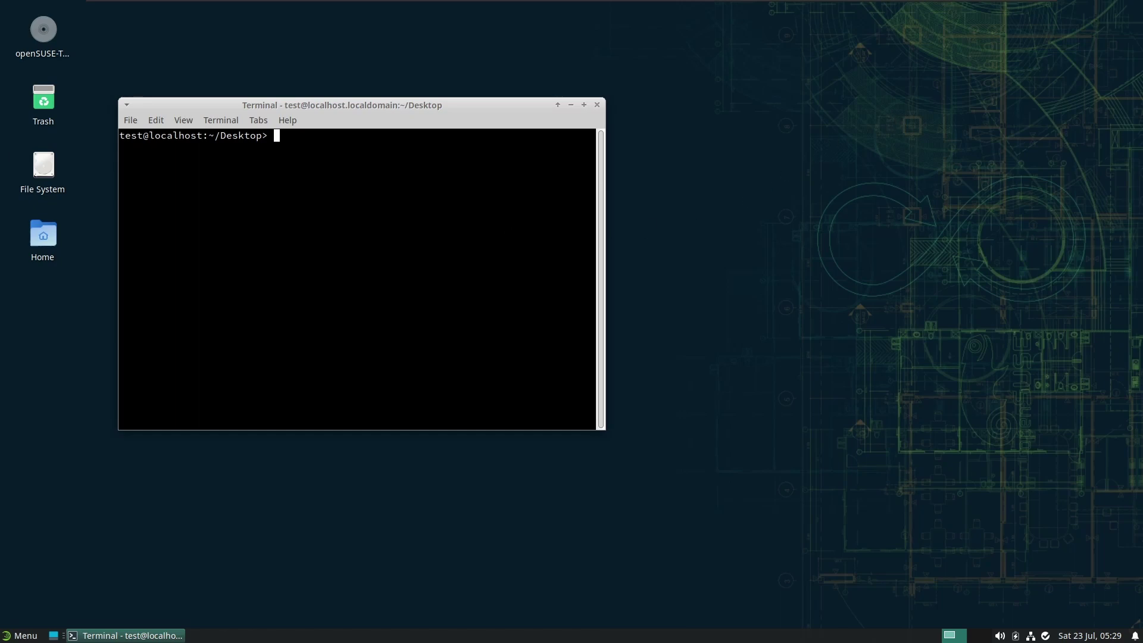
Run 'sudo zypper ref && sudo zypper up' with the root password, finding nothing to update
type("sudo z")
type("ypper red ")
type("%%")
key("BackSpace")
key("BackSpace")
key("BackSpace")
type("&& sudo zypper ")
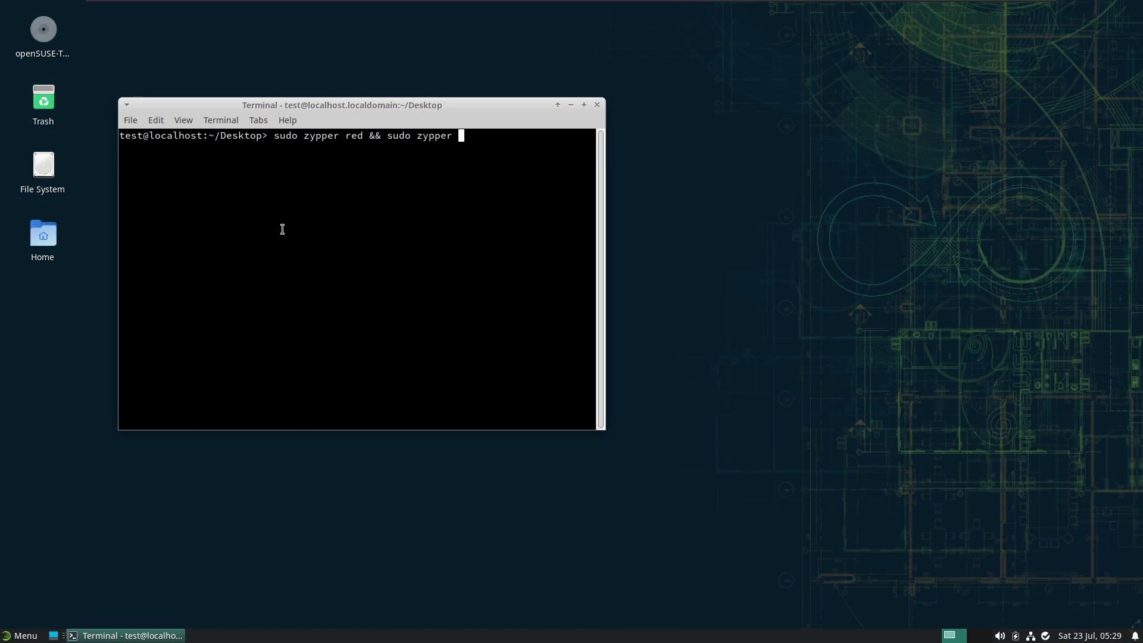
type("up")
key("Left")
key("Left")
key("Left")
key("Left")
key("Left")
key("Left")
key("Left")
key("Left")
key("Left")
key("Left")
key("Left")
key("Left")
key("Left")
key("Left")
key("Left")
key("Left")
key("Left")
key("Left")
key("Left")
key("Delete")
type("f")
key("Return")
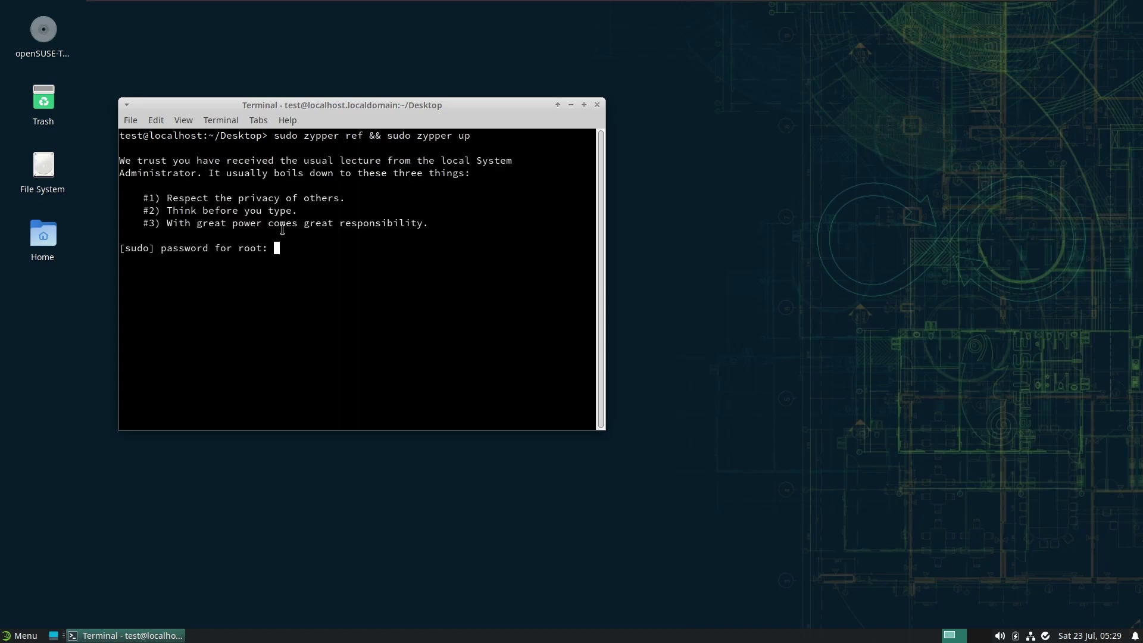
key("Return")
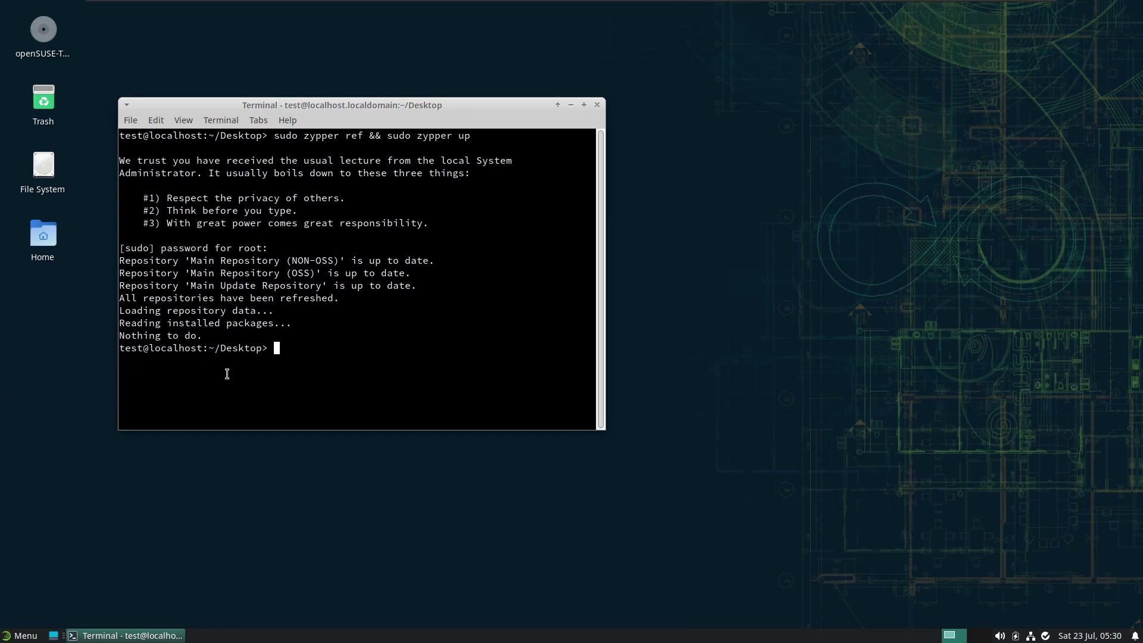
type("sudo hwinfo --f")
key("BackSpace")
Run 'sudo hwinfo --gfxcard | grep Model', read the VMware VMWARE0405 model, and close the terminal
type("gfxcard | grep ")
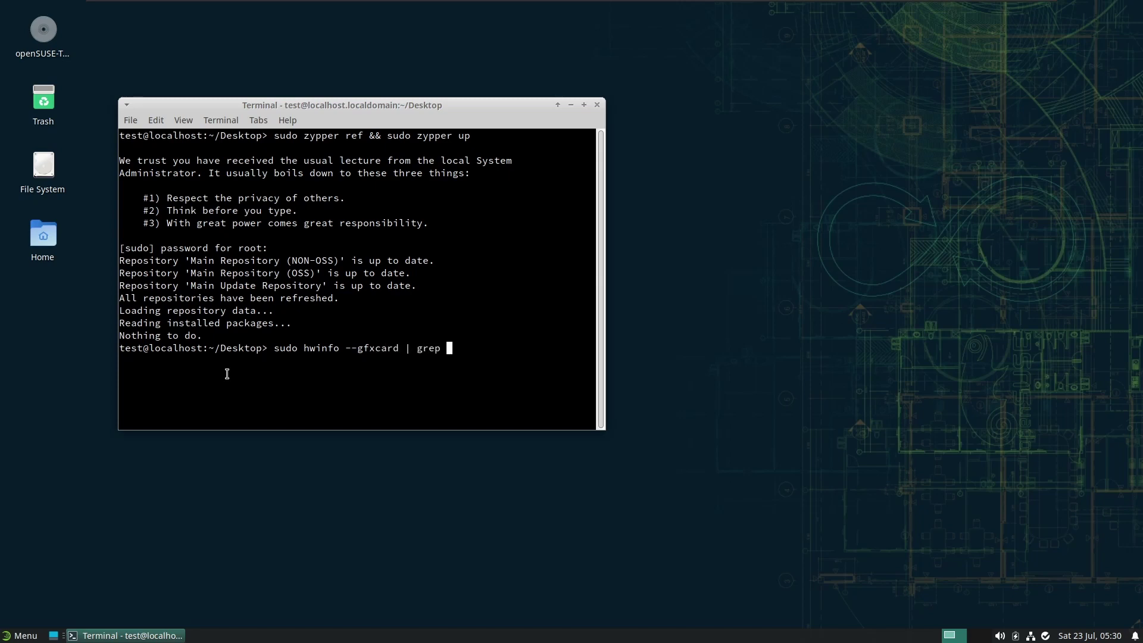
type("Model")
key("Return")
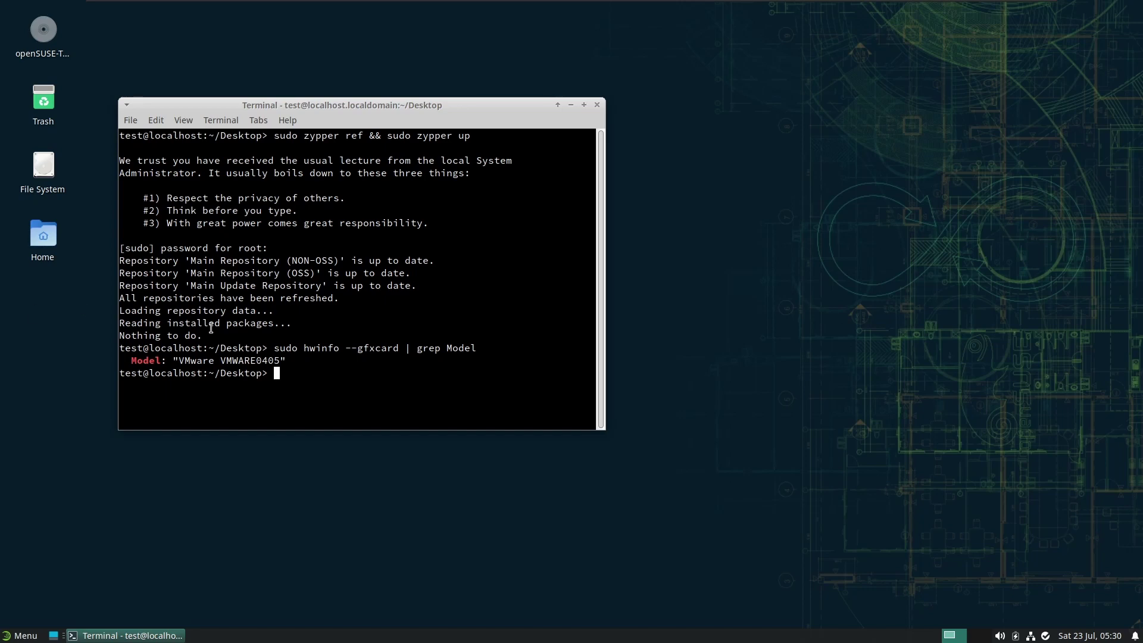
triple_click(312, 404)
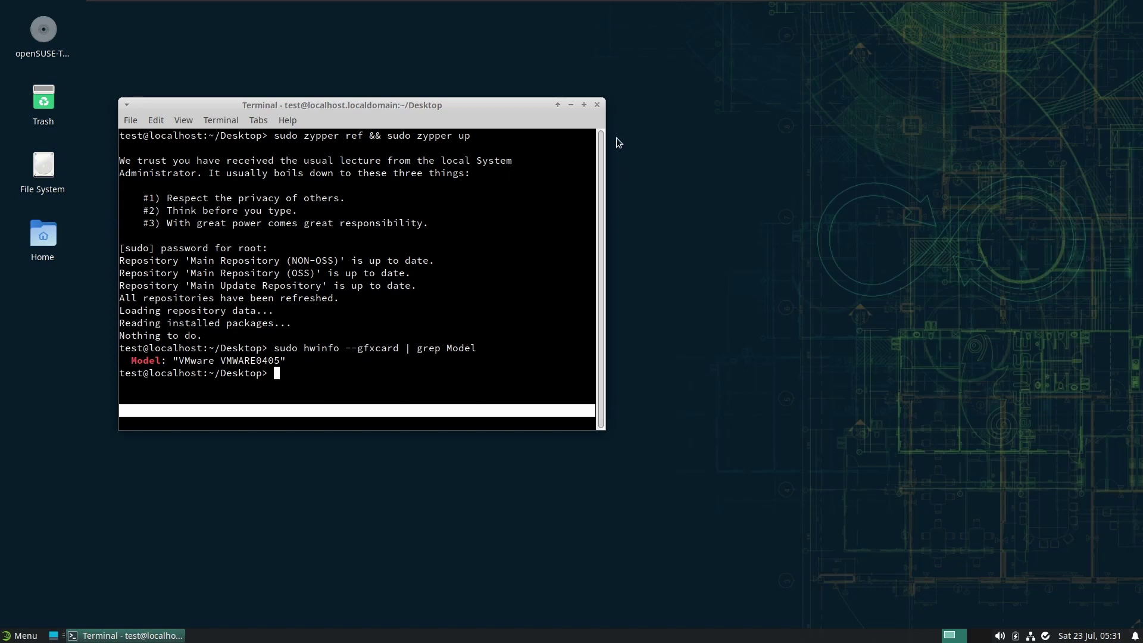
left_click(601, 106)
Launch YaST from the Whisker Menu search 'yast' with the root password
key("super")
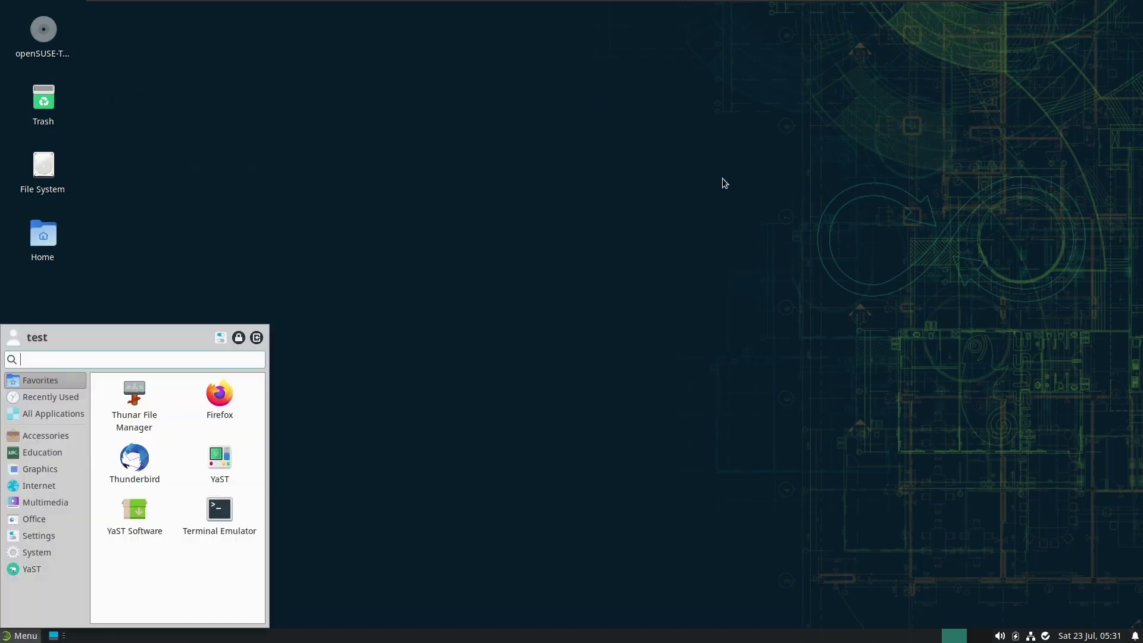
type("yast")
key("Return")
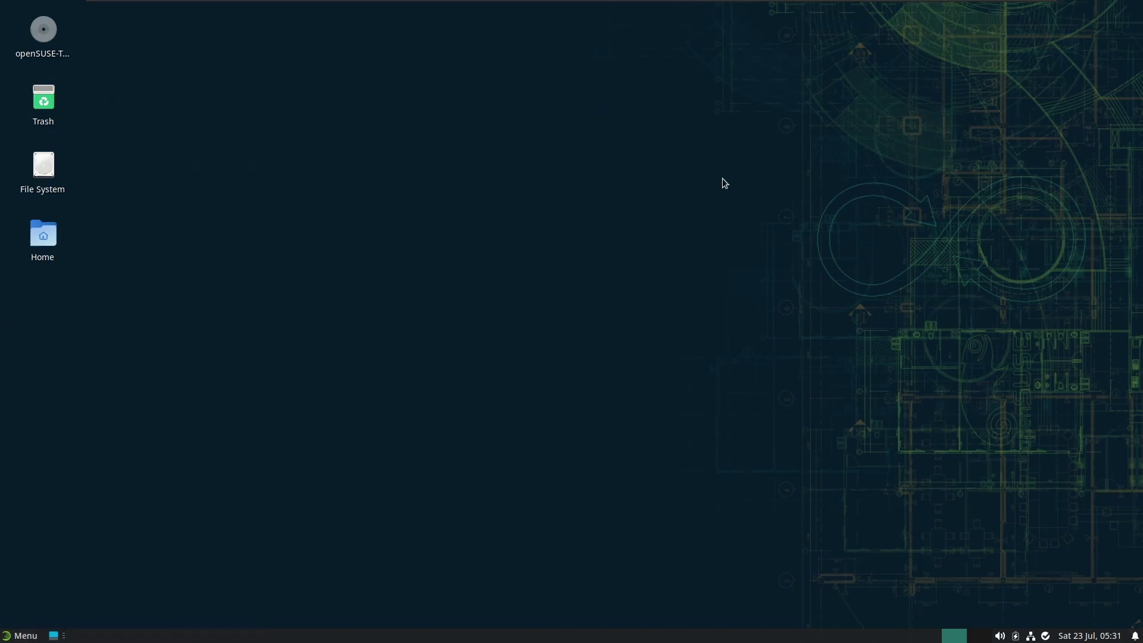
type("****")
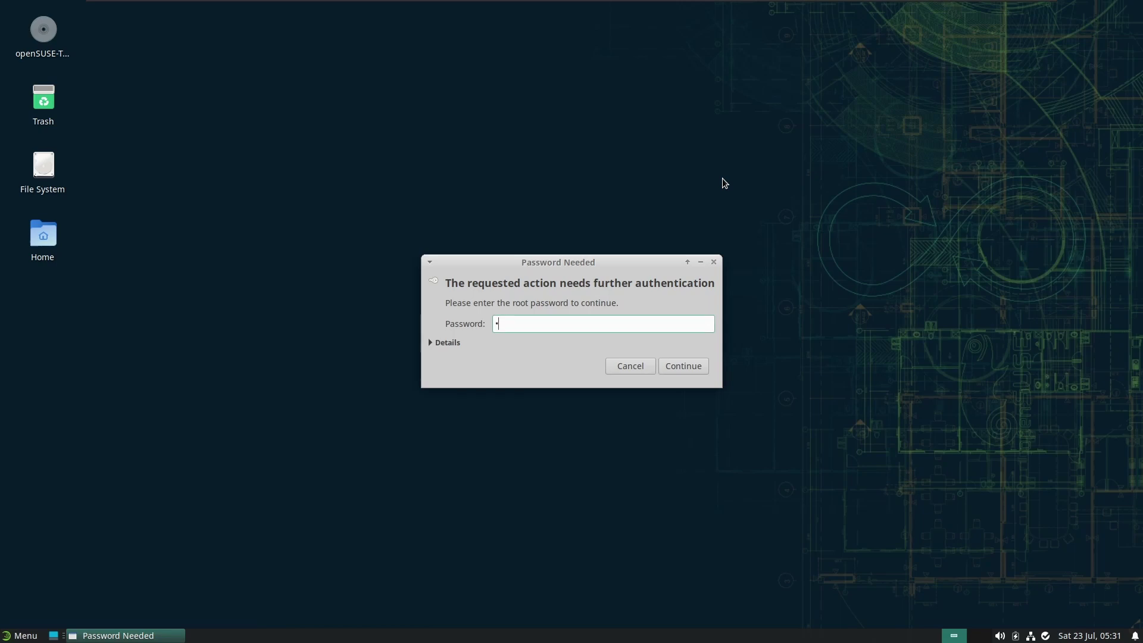
key("Return")
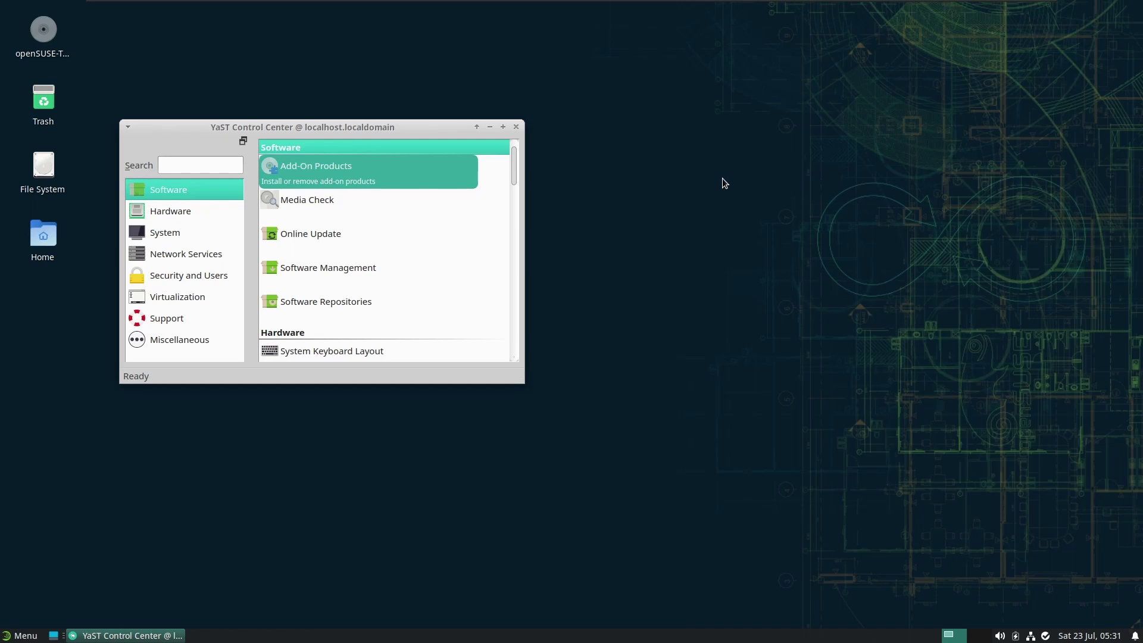
Maximize the YaST Control Center and start the Software Management module
left_click(504, 127)
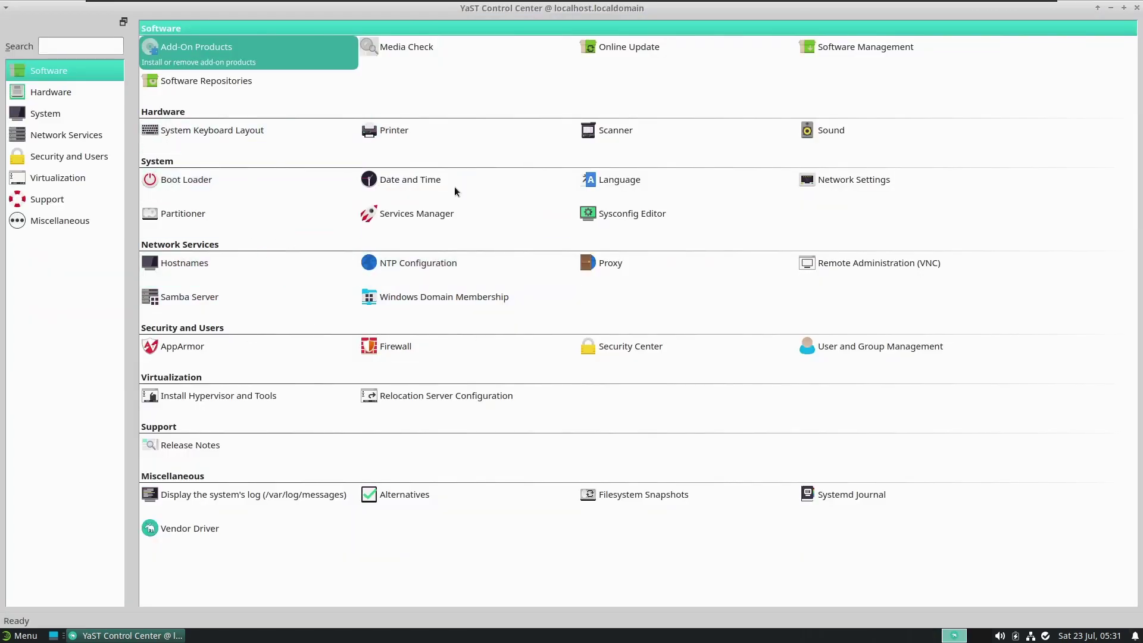
left_click(866, 46)
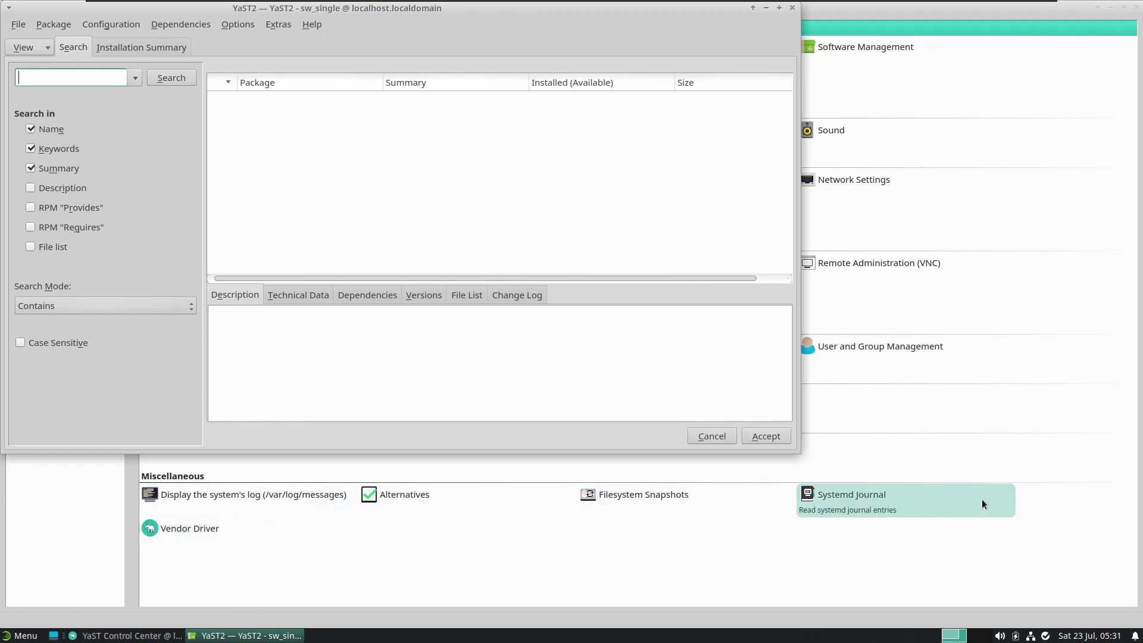
left_click(1076, 343)
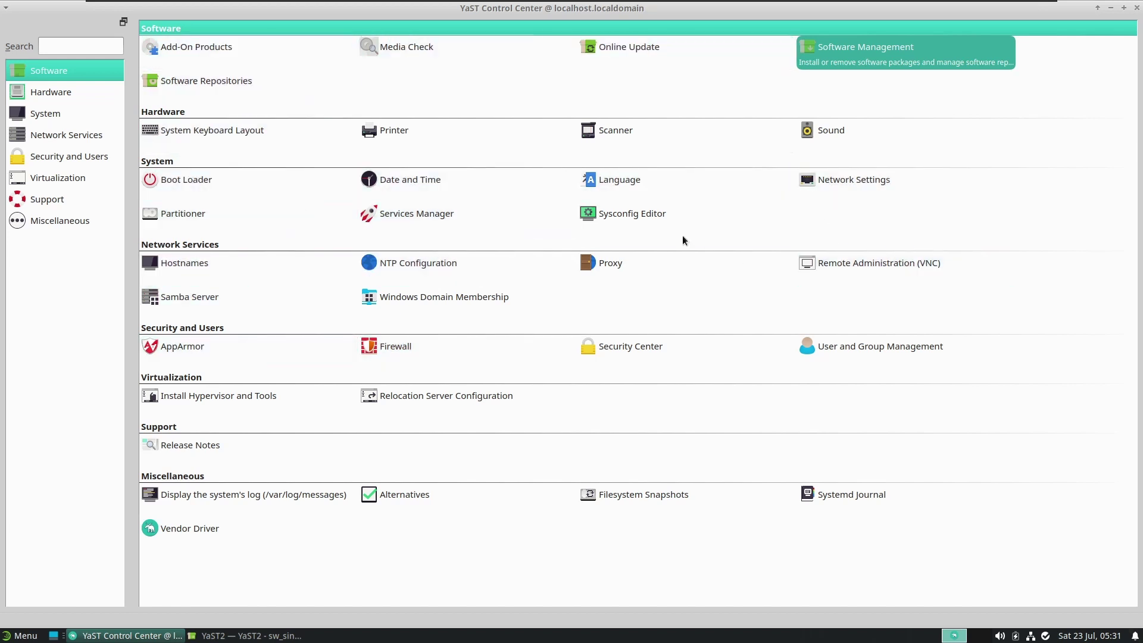
left_click(255, 633)
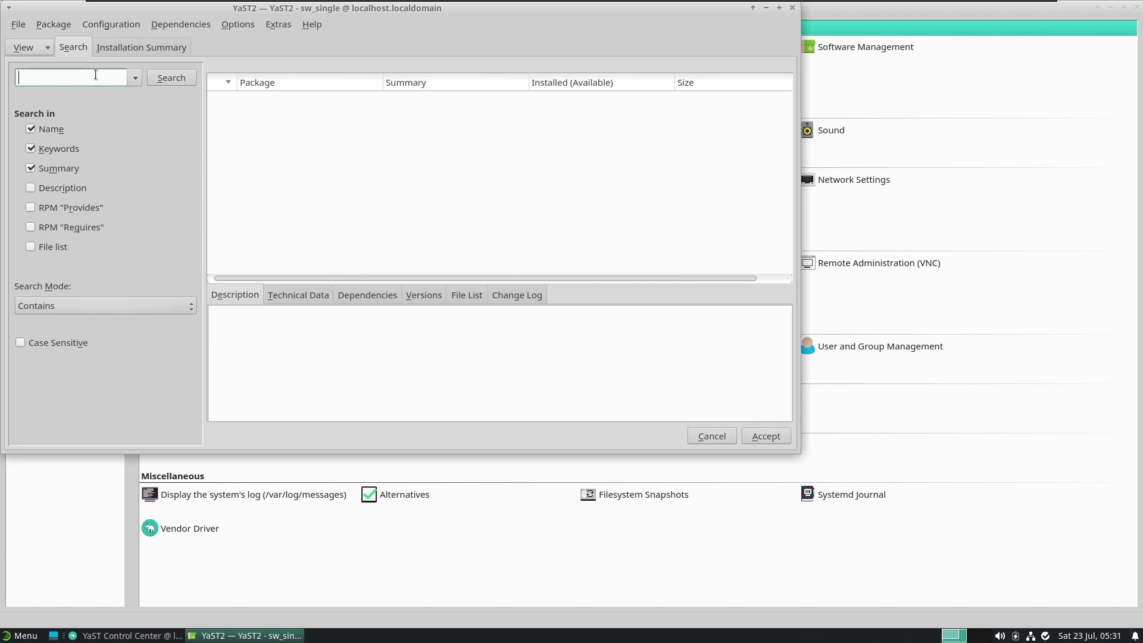
Search Software Management for 'fetchmsttfonts', the Microsoft Core fonts package
type("fetchmsttfonts")
key("Return")
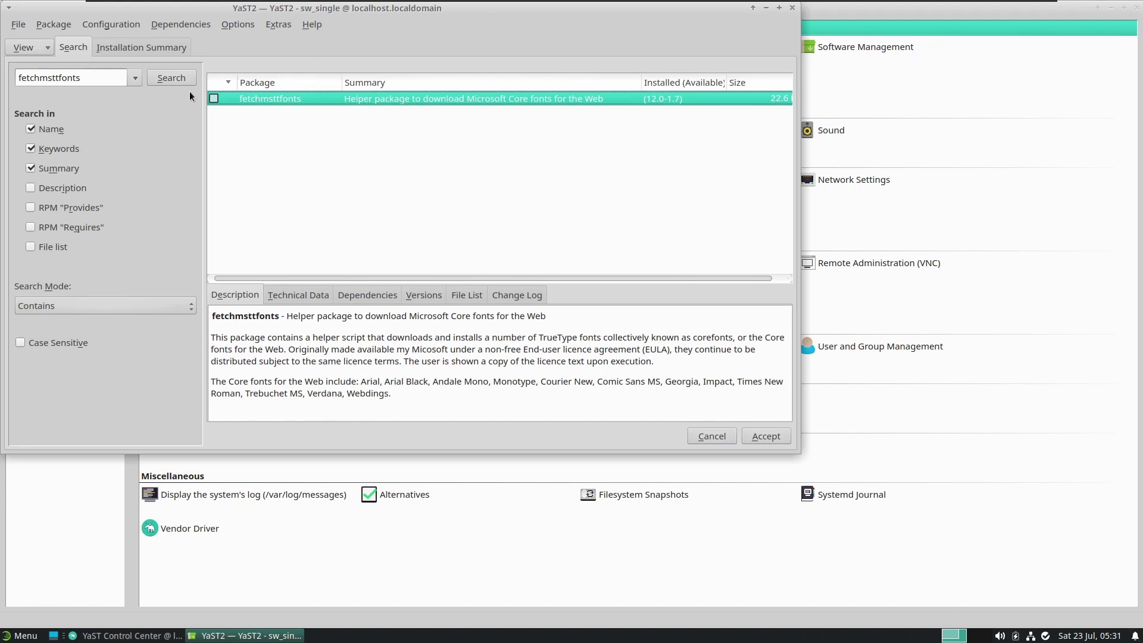
Install fetchmsttfonts with dependencies libgc1 and w3m, acknowledge the licence notice, then close YaST
left_click(768, 437)
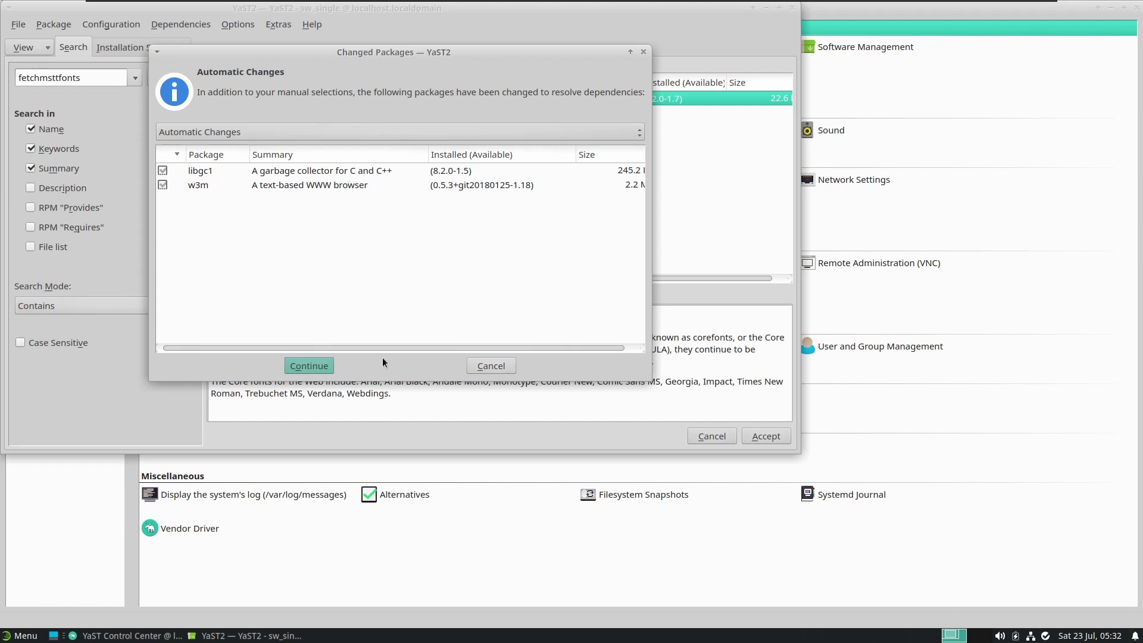
left_click(322, 365)
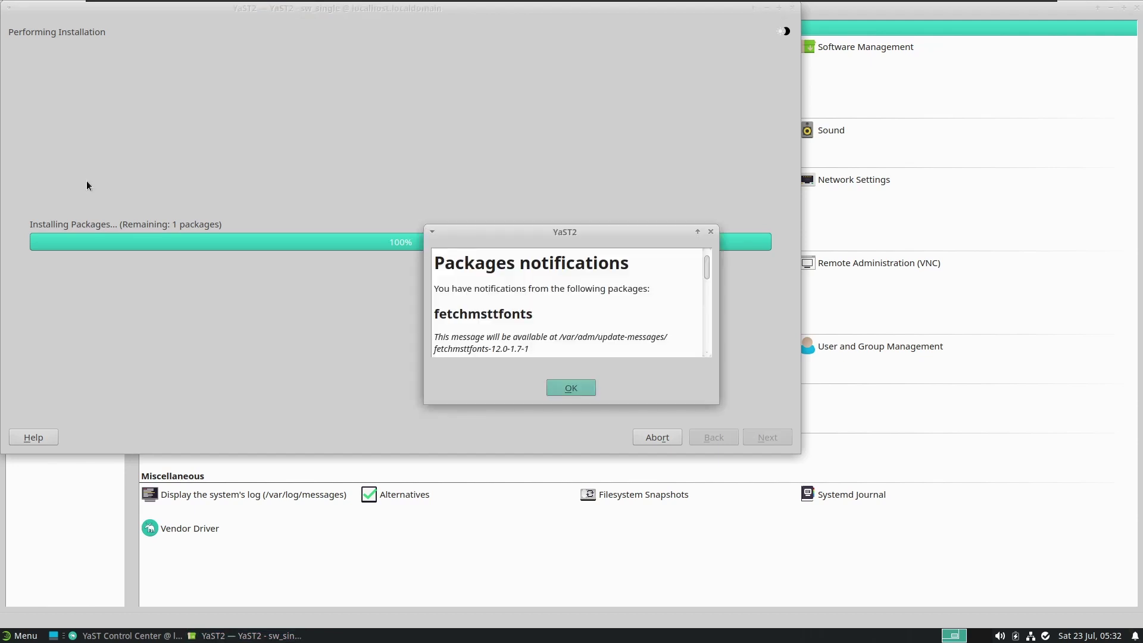
left_click(558, 388)
scroll(625, 334, "down", 2)
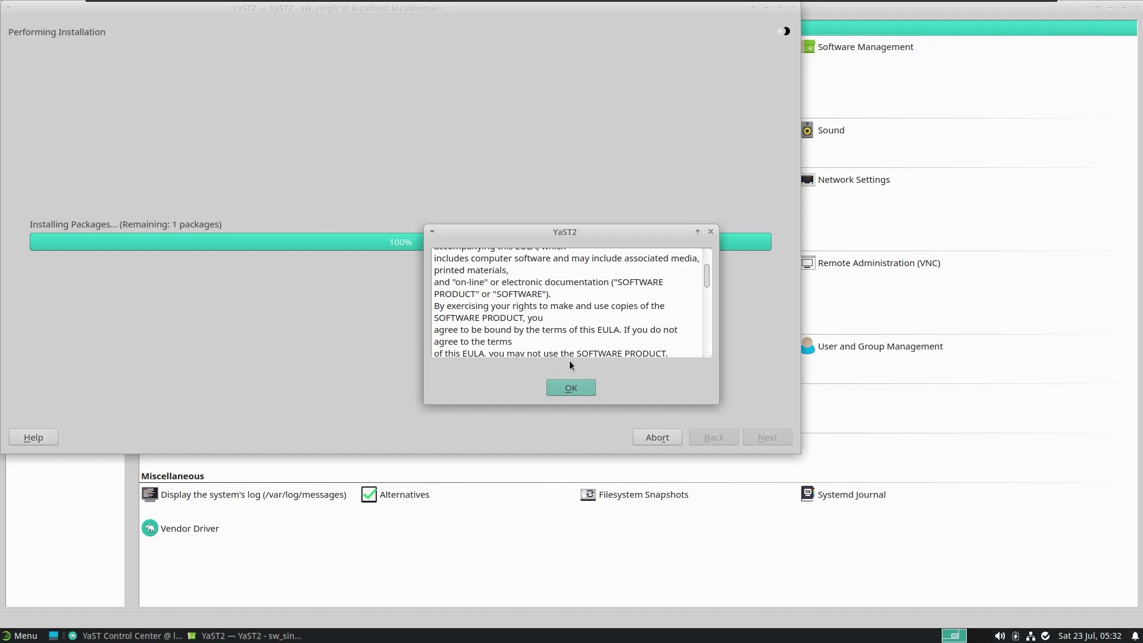
left_click(576, 388)
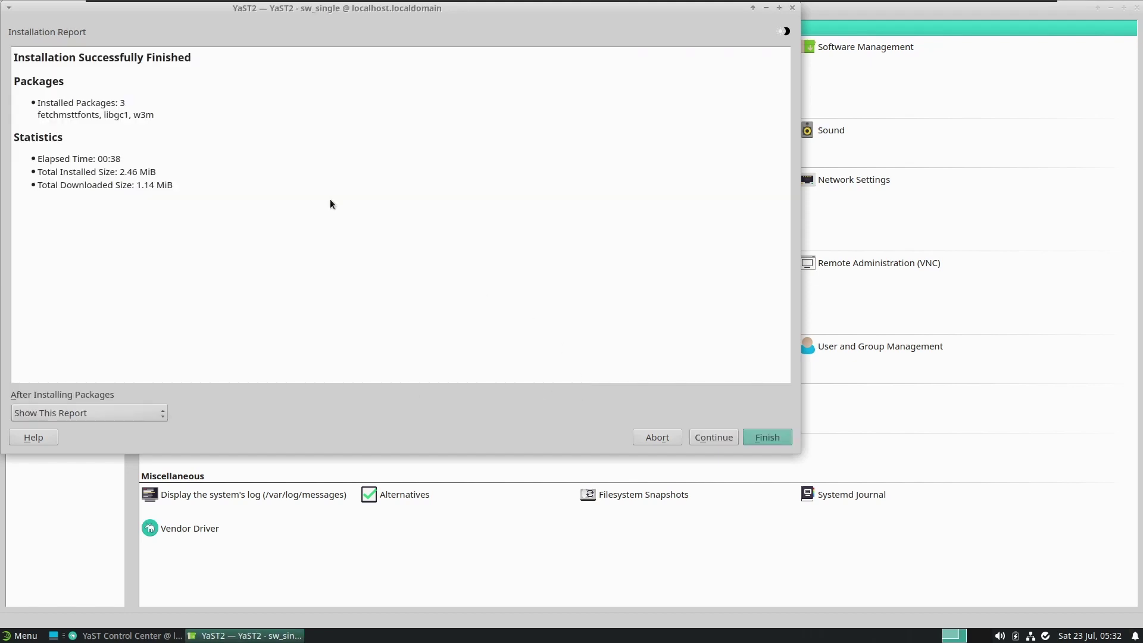
left_click(757, 440)
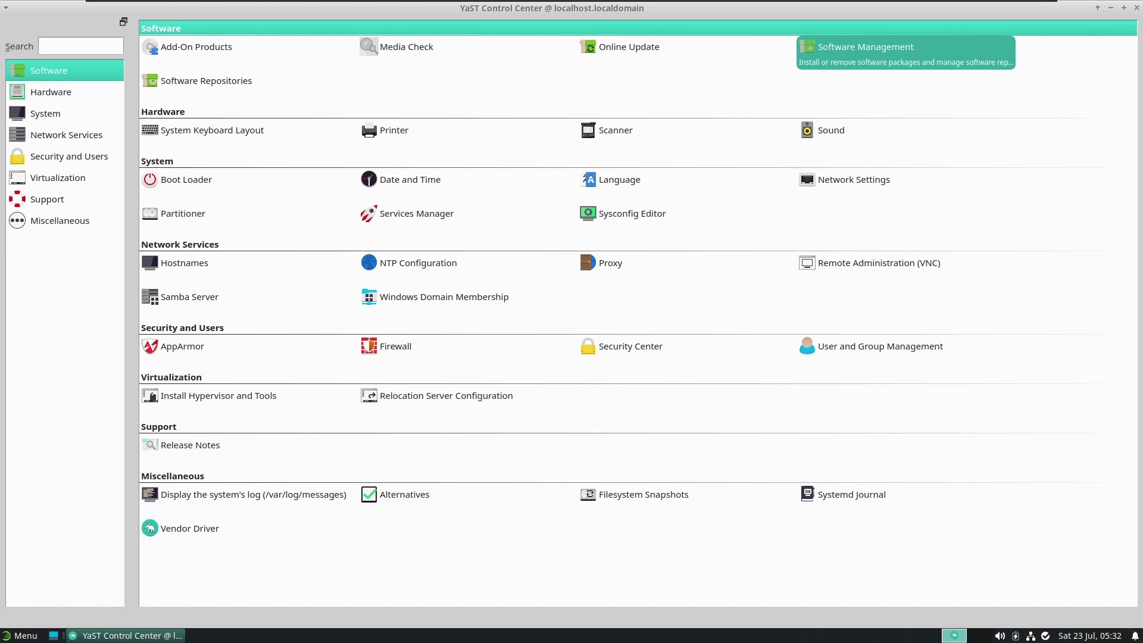
left_click(1137, 9)
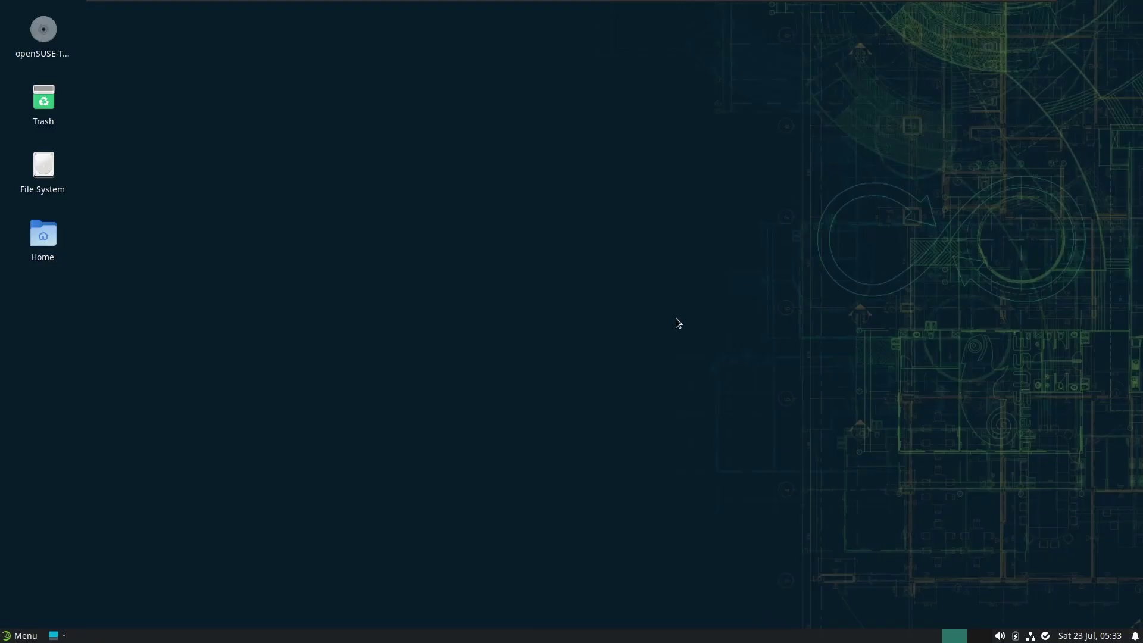
Open Thunar on the home folder and bring up the Videos folder's properties
key("super")
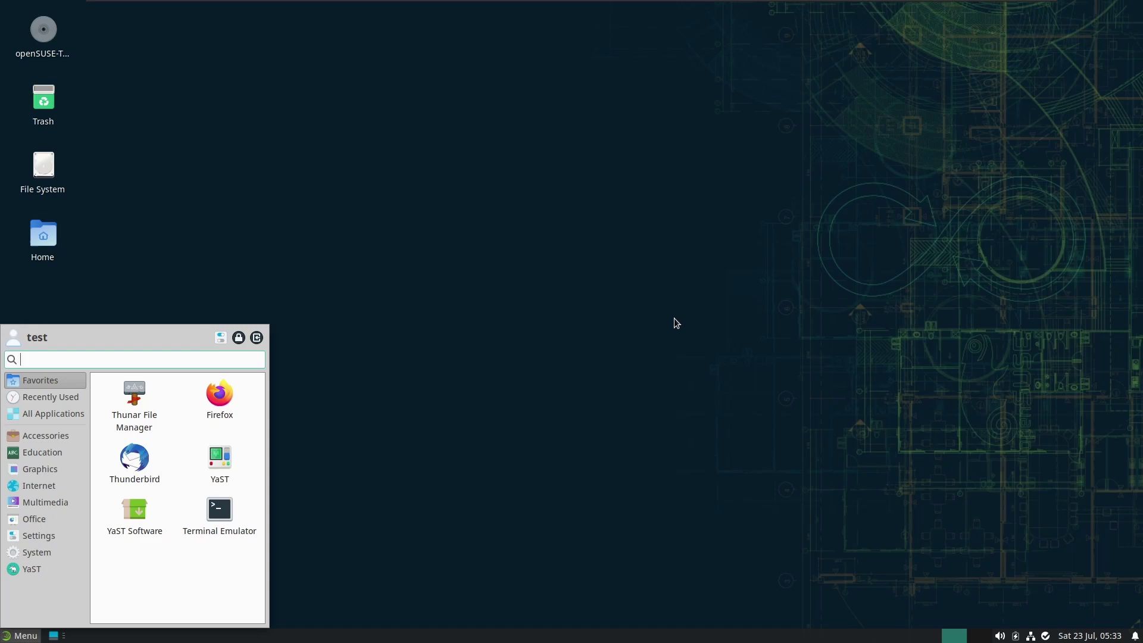
left_click(152, 401)
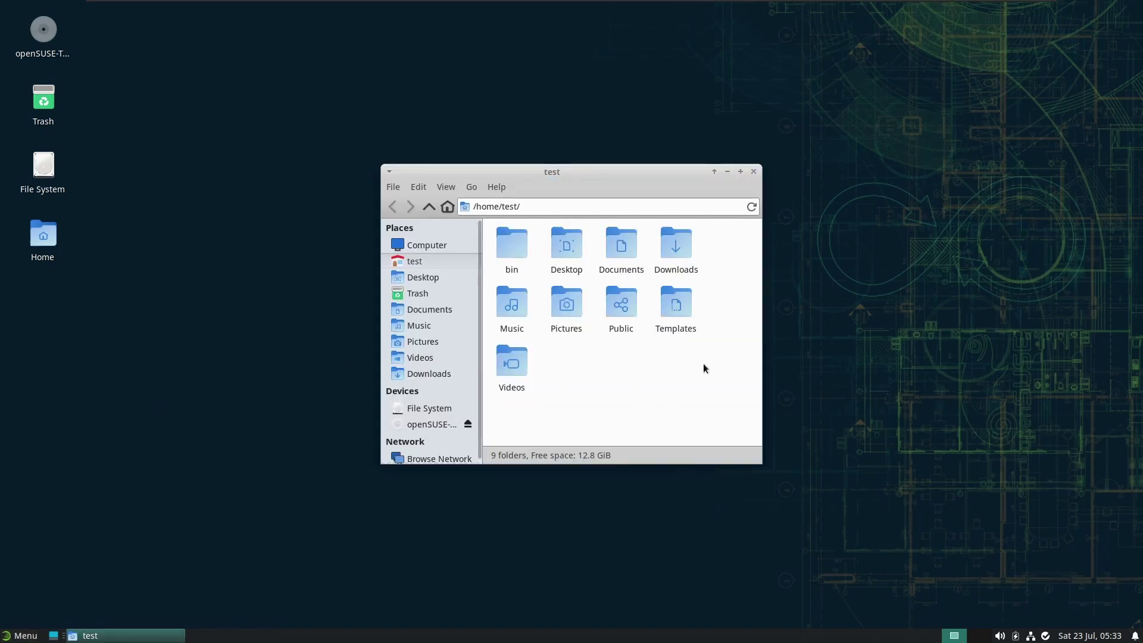
right_click(526, 364)
left_click(593, 582)
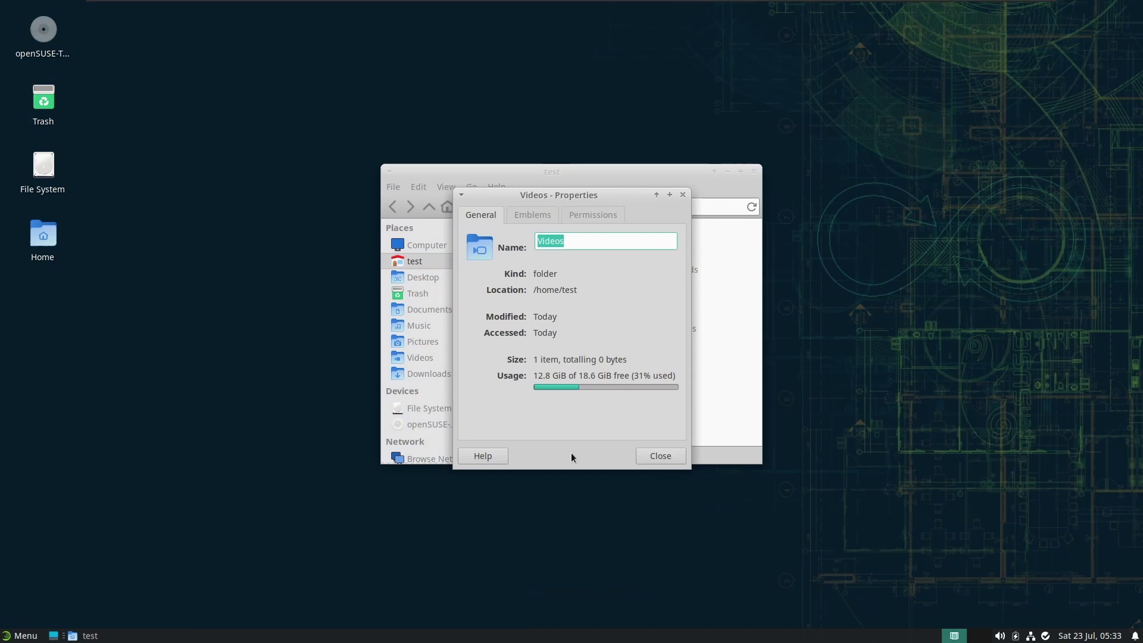
Review the Videos Permissions and Emblems tabs, close the dialog, and widen the Thunar window
left_click(580, 215)
left_click(535, 218)
left_click(477, 215)
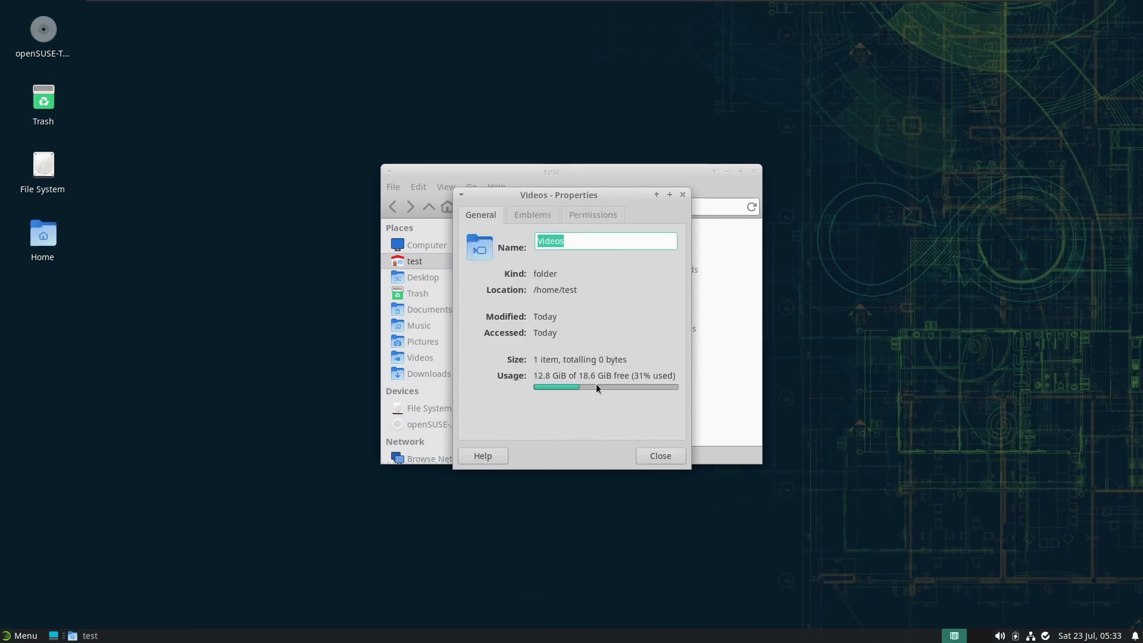
left_click(683, 196)
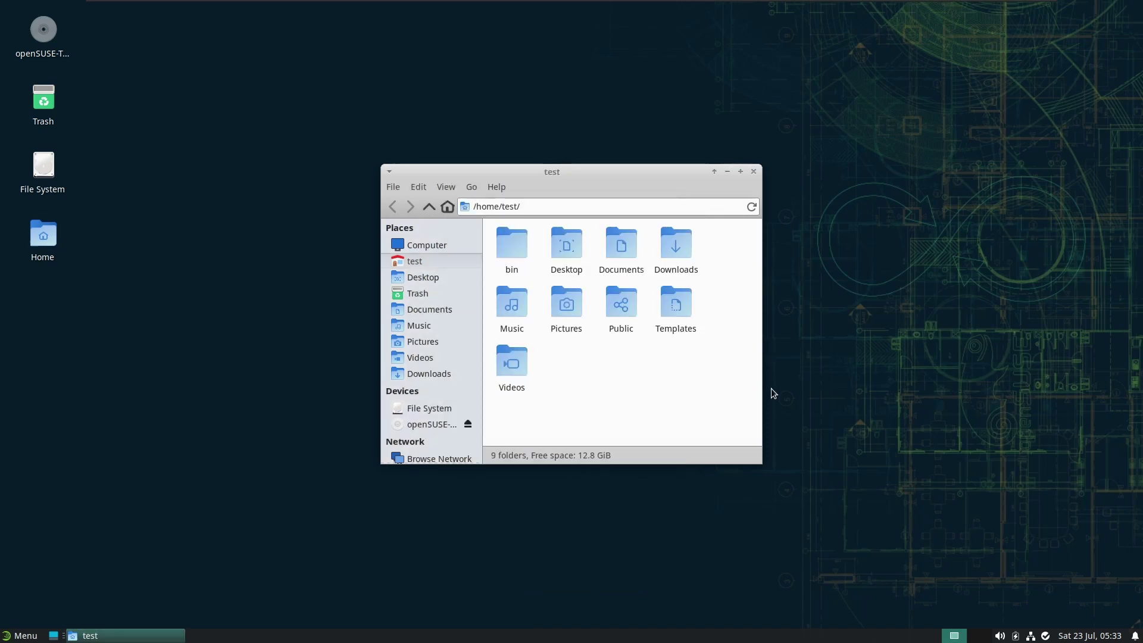
left_click_drag(757, 390, 981, 387)
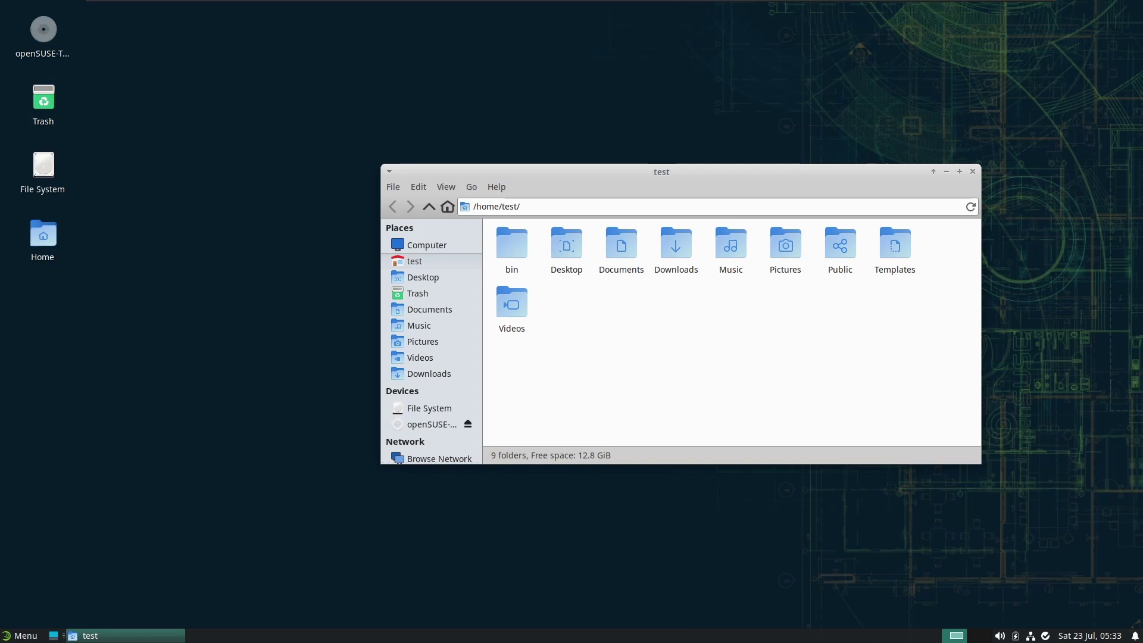
left_click(176, 356)
key("super")
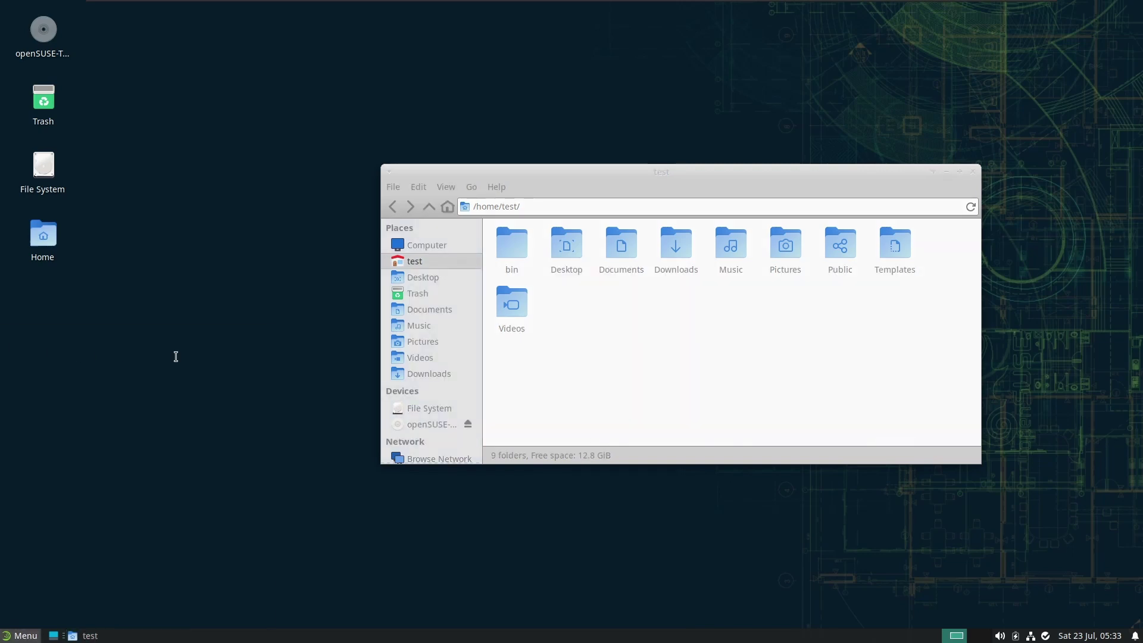
type("syste")
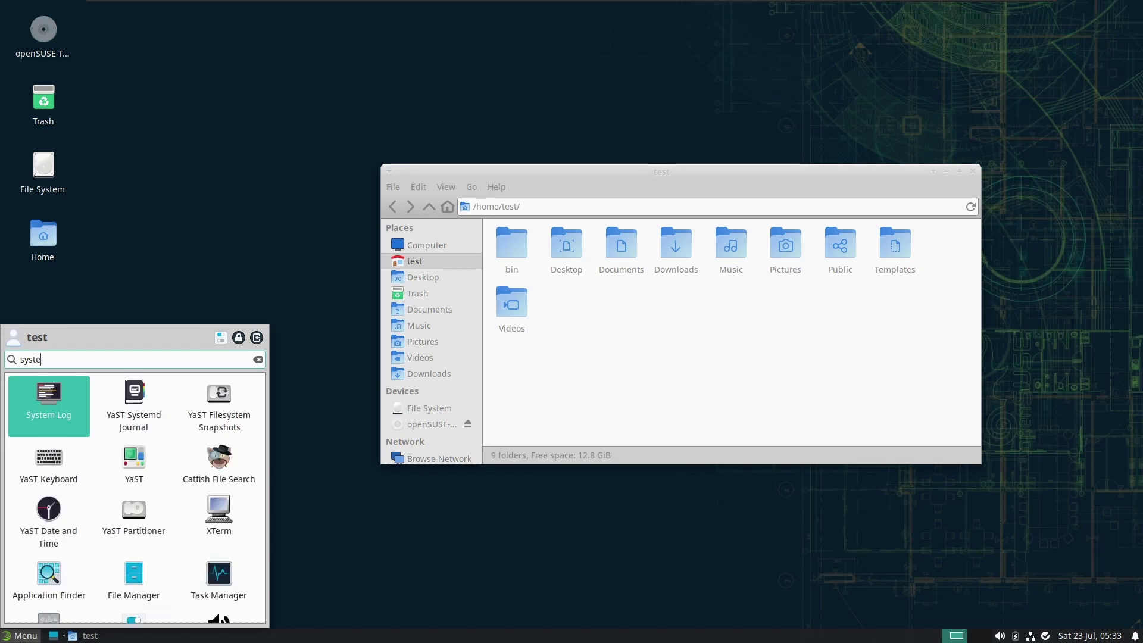
type("ms")
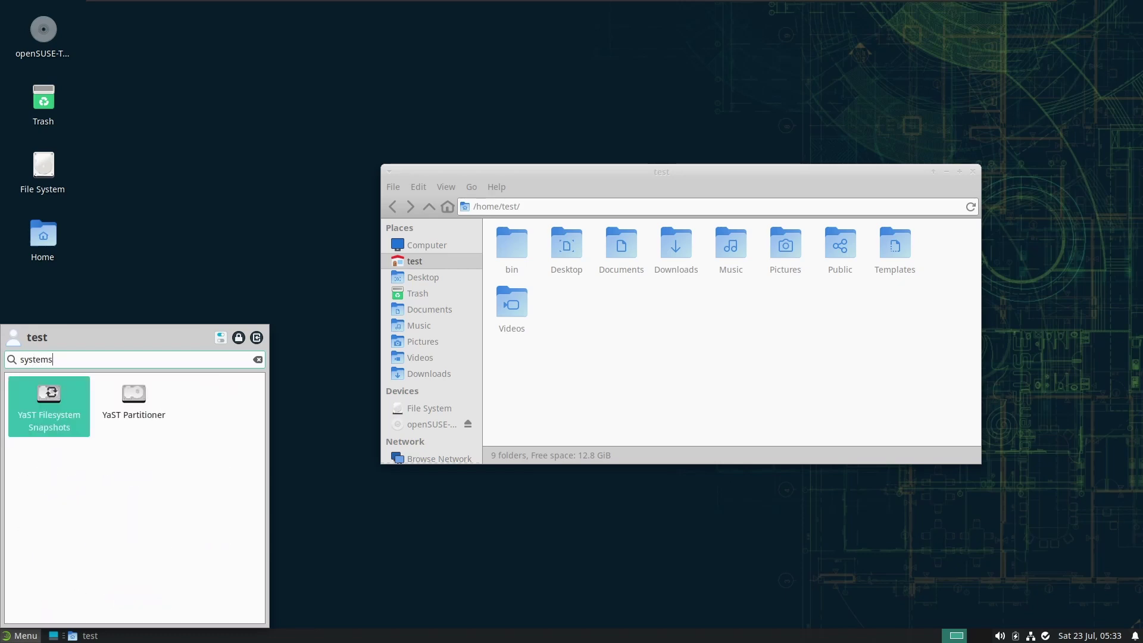
key("BackSpace")
type("se")
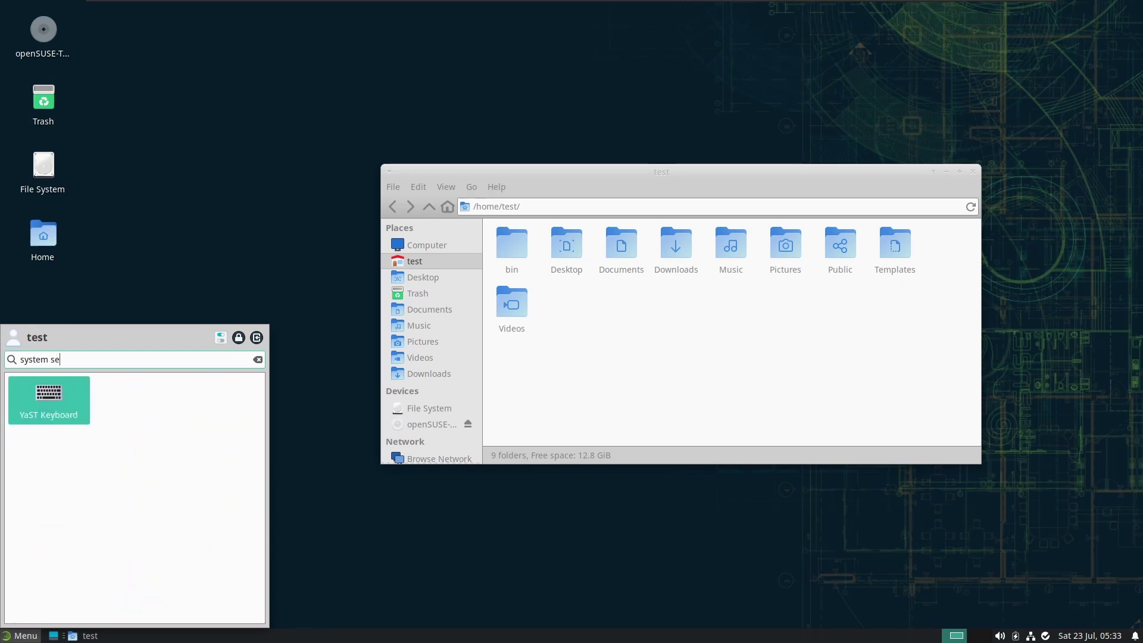
type("t")
key("BackSpace")
key("BackSpace")
key("BackSpace")
key("BackSpace")
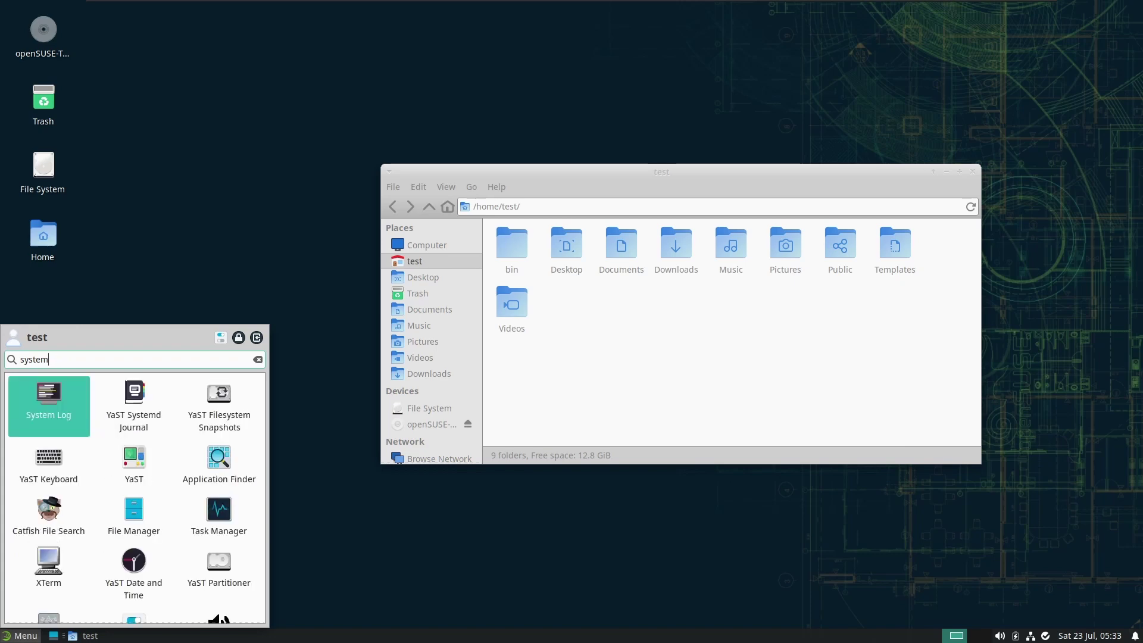
key("Down")
key("Down")
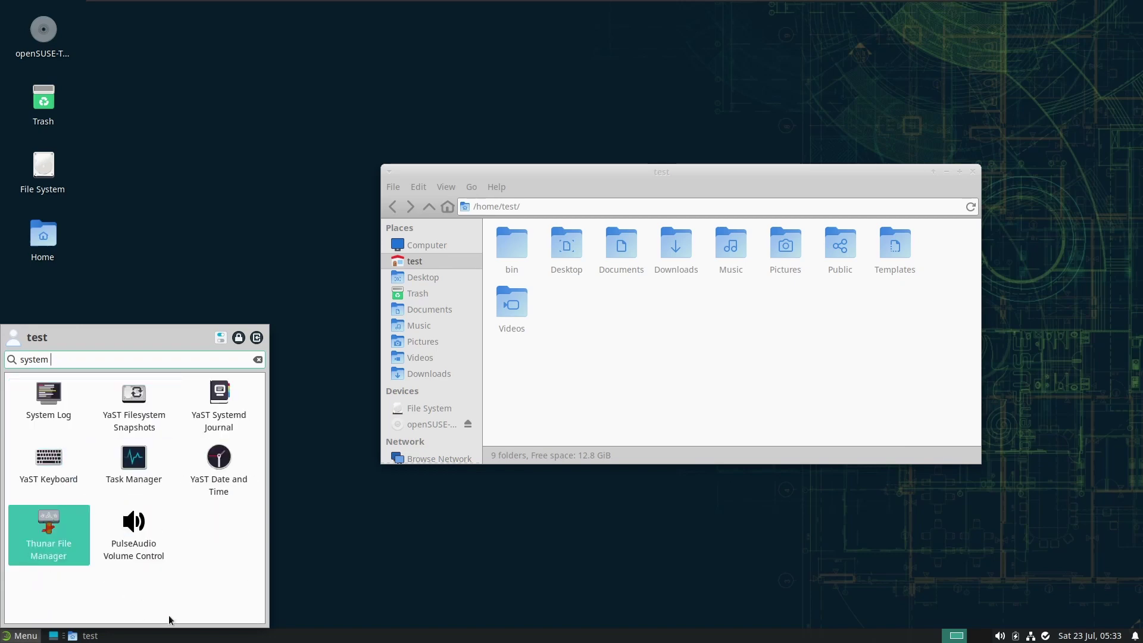
key("Up")
key("Up")
key("Right")
key("BackSpace")
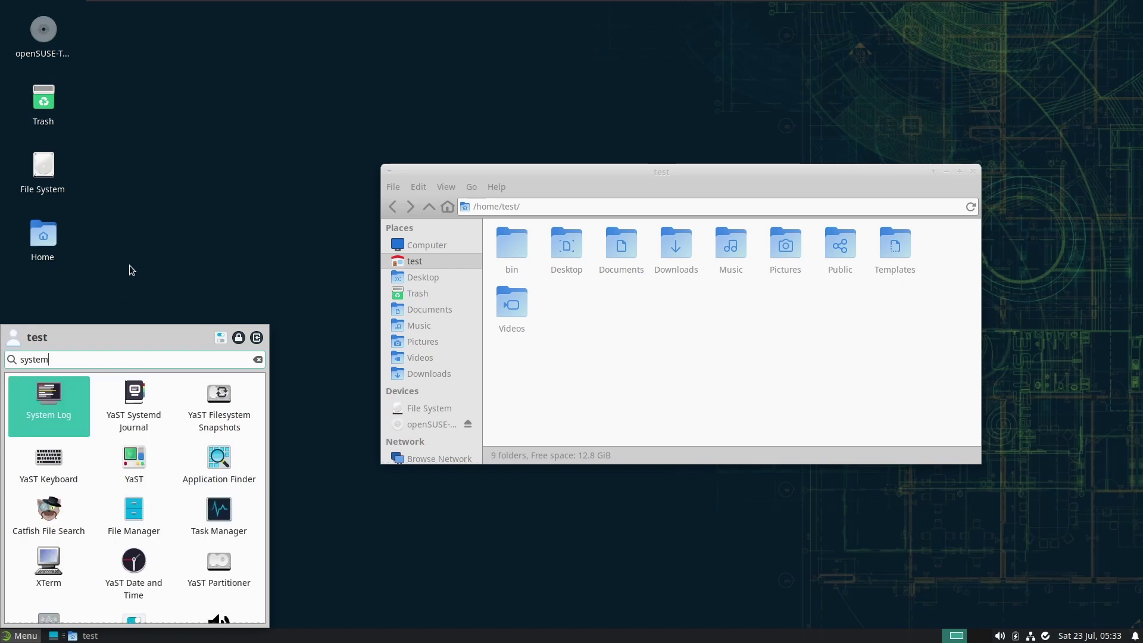
key("Escape")
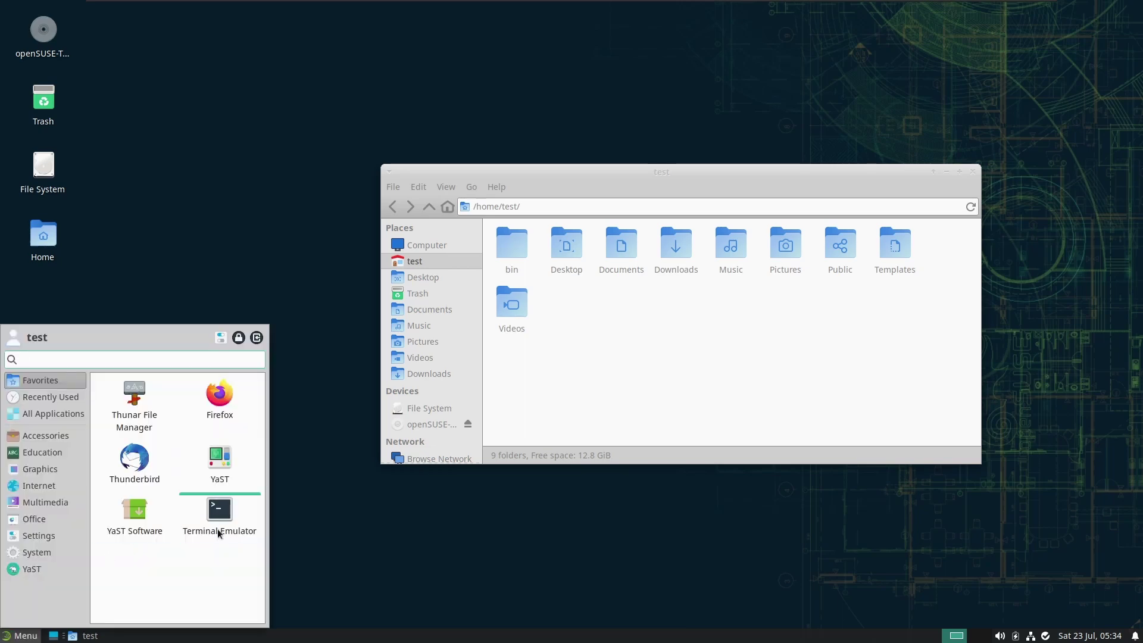
left_click(41, 452)
left_click(44, 555)
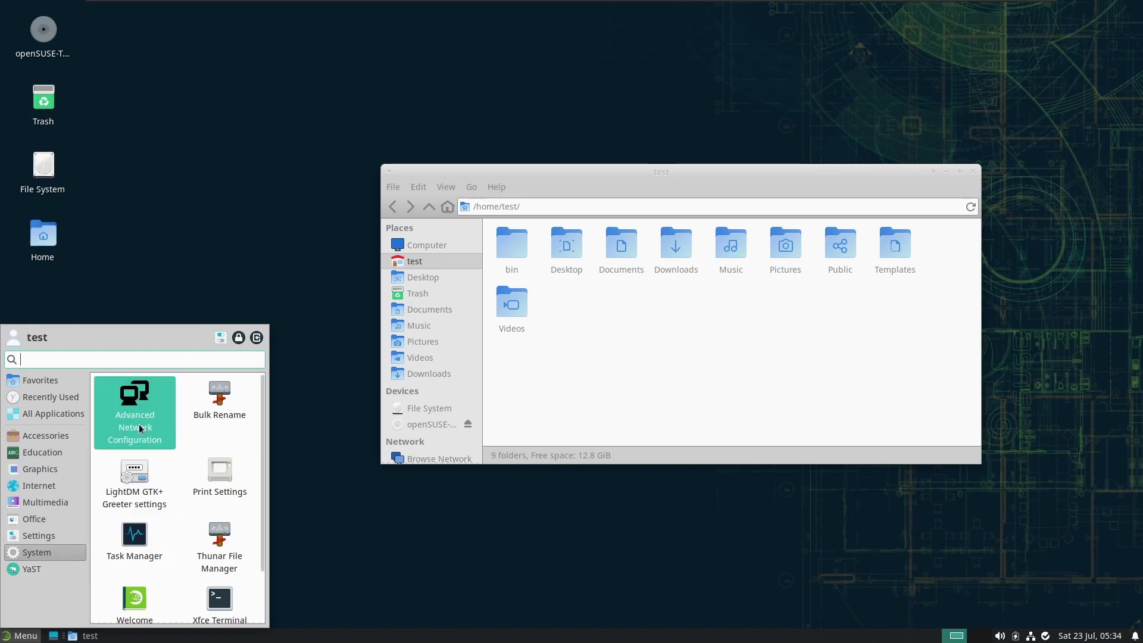
type("displa")
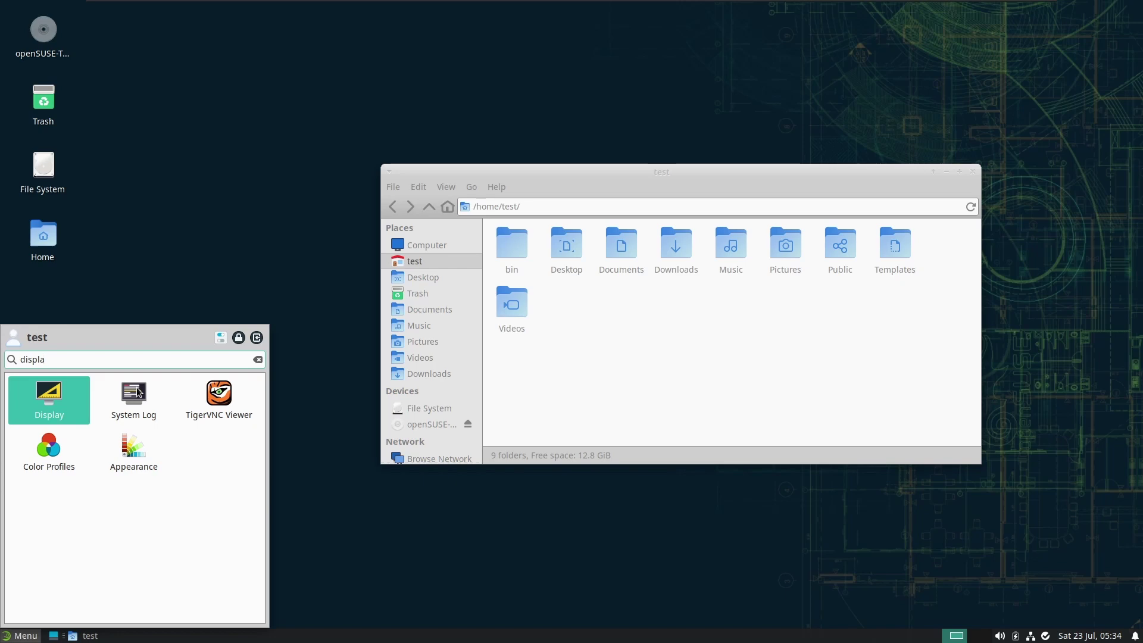
key("Return")
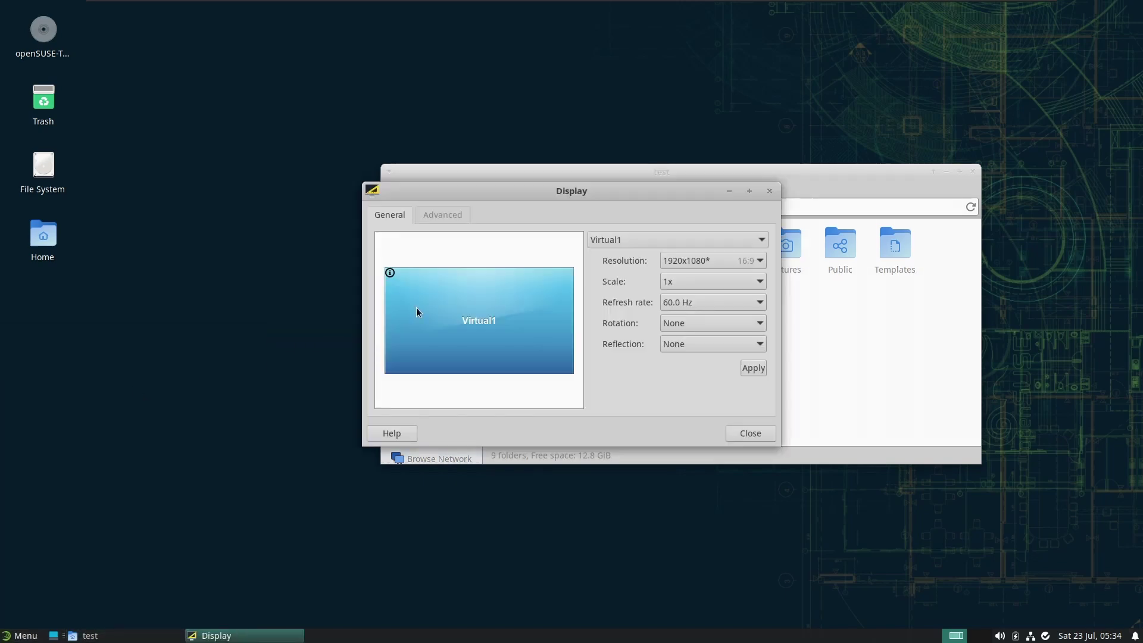
left_click(434, 218)
left_click(769, 191)
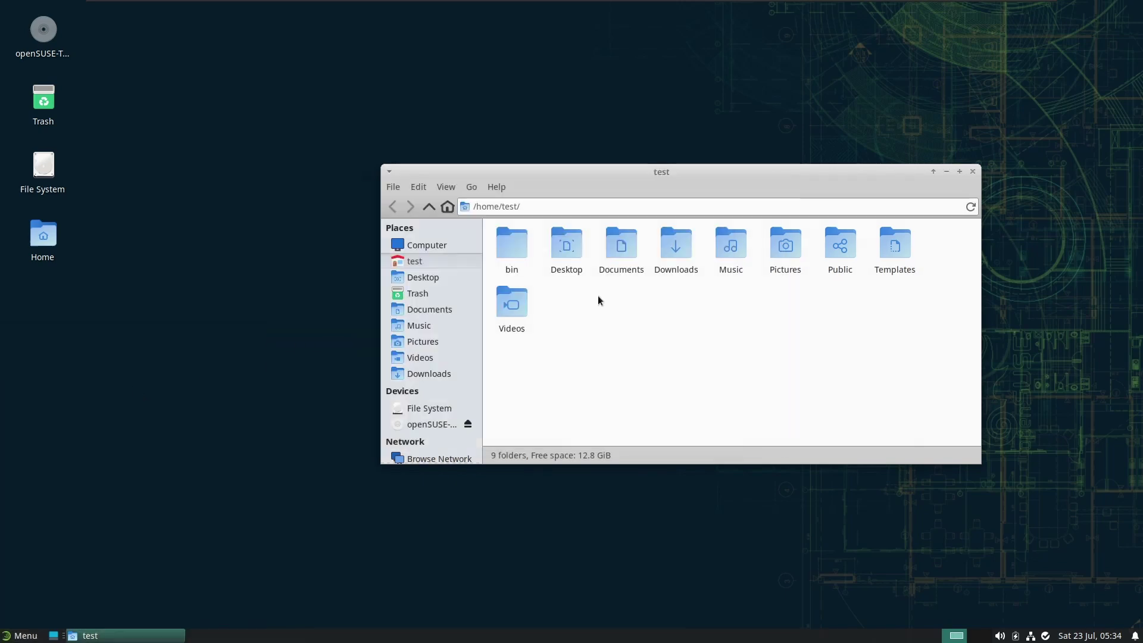
key("super")
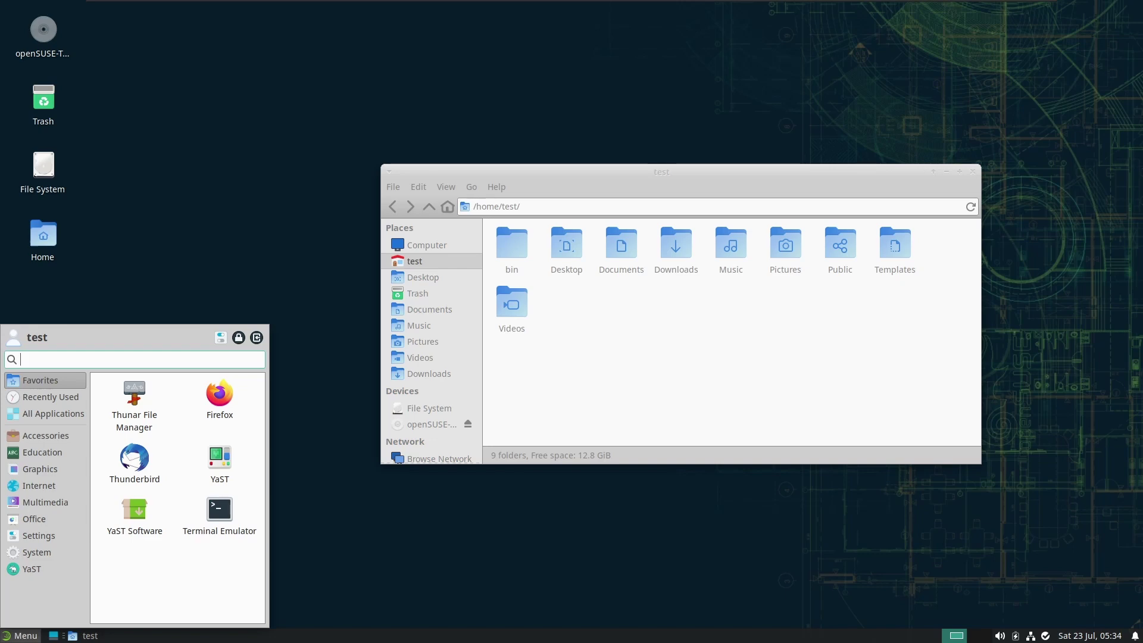
Launch Firefox from the Whisker Menu Favorites, opening search.opensuse.org
left_click(238, 404)
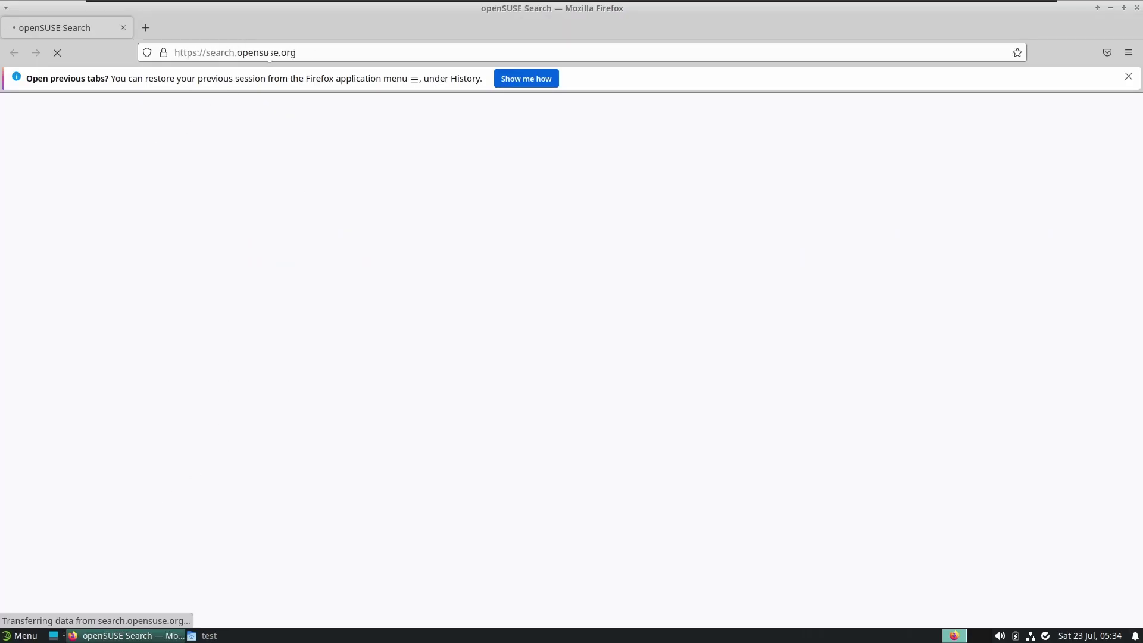
Search 'google chrome download' and open Google's Chrome download page
left_click(270, 55)
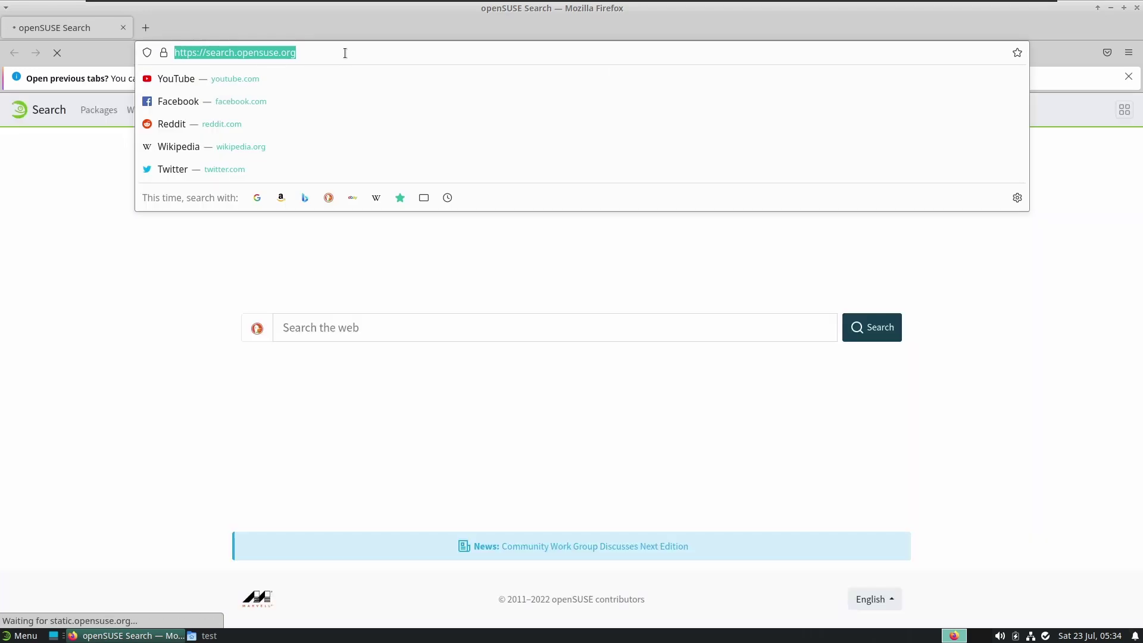
type("google chr")
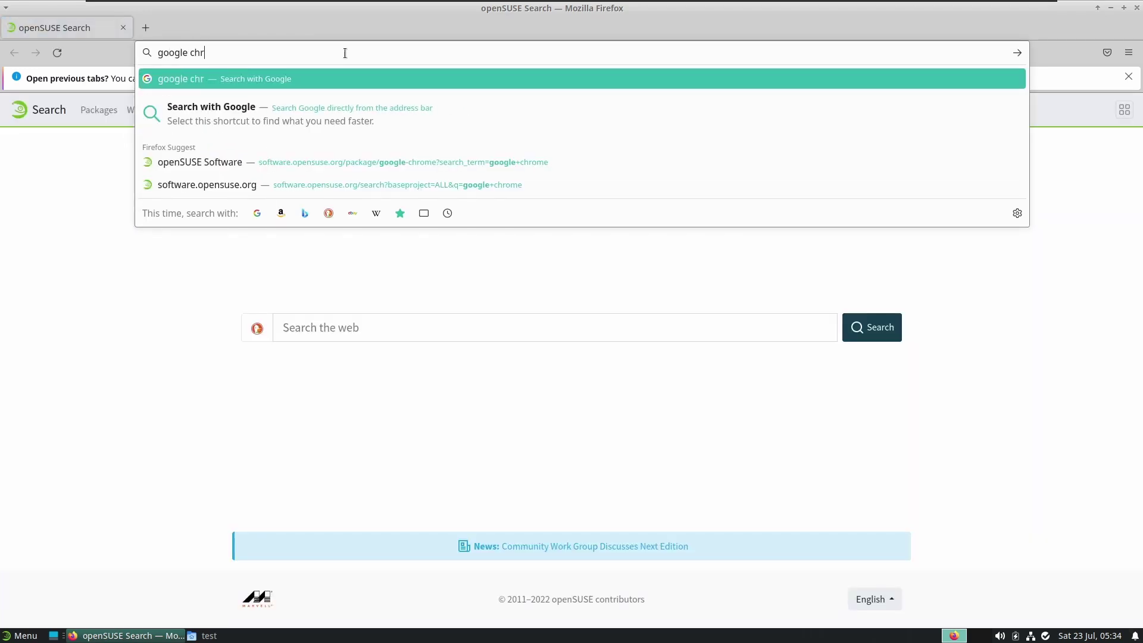
type("ome download")
key("Return")
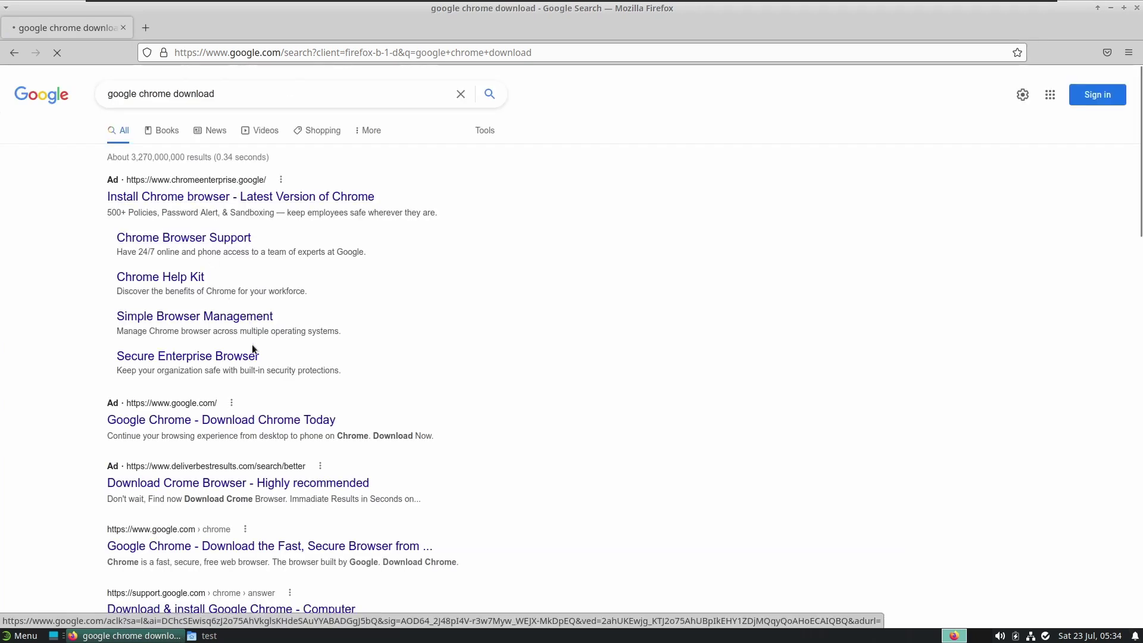
left_click(292, 544)
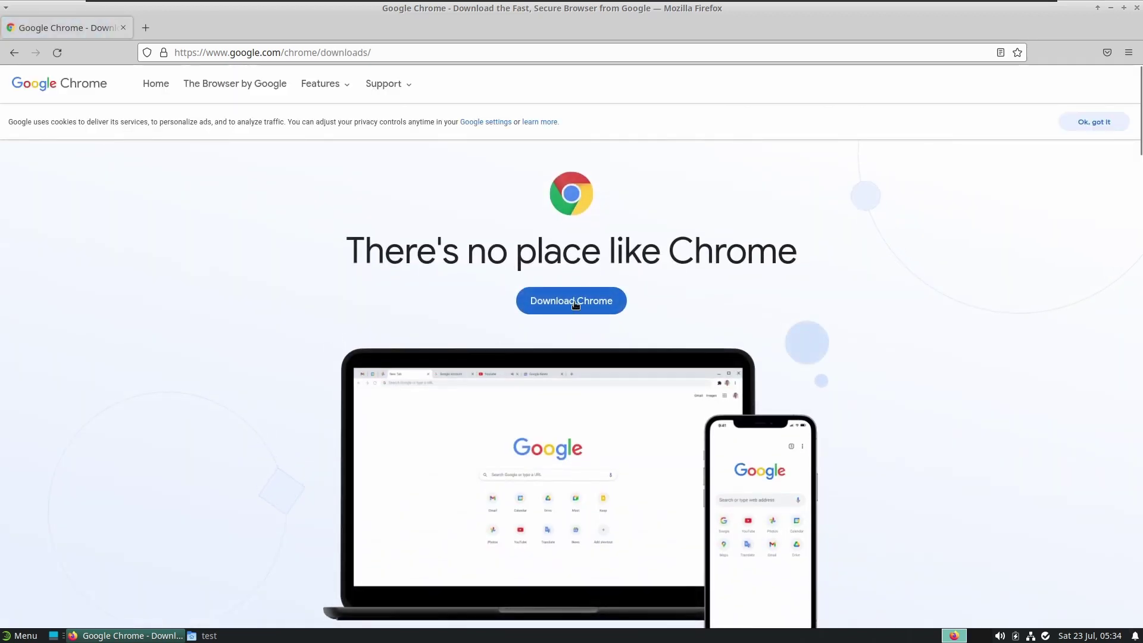
Download Chrome as the 64 bit .rpm package for Fedora/openSUSE, accepting the terms
left_click(558, 310)
left_click(418, 305)
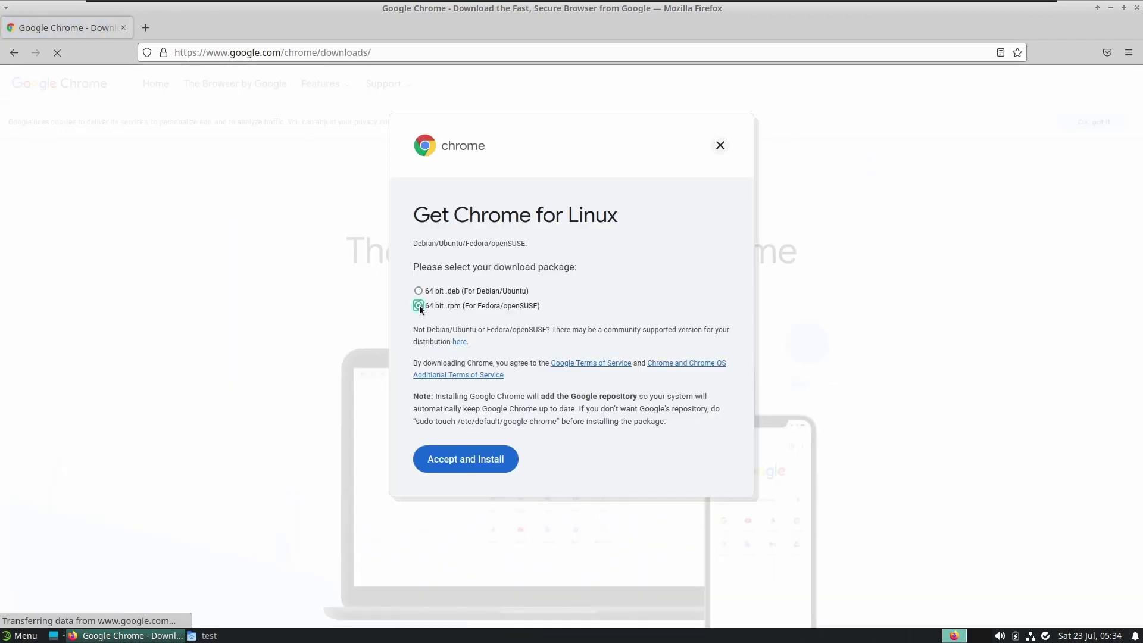
left_click(485, 470)
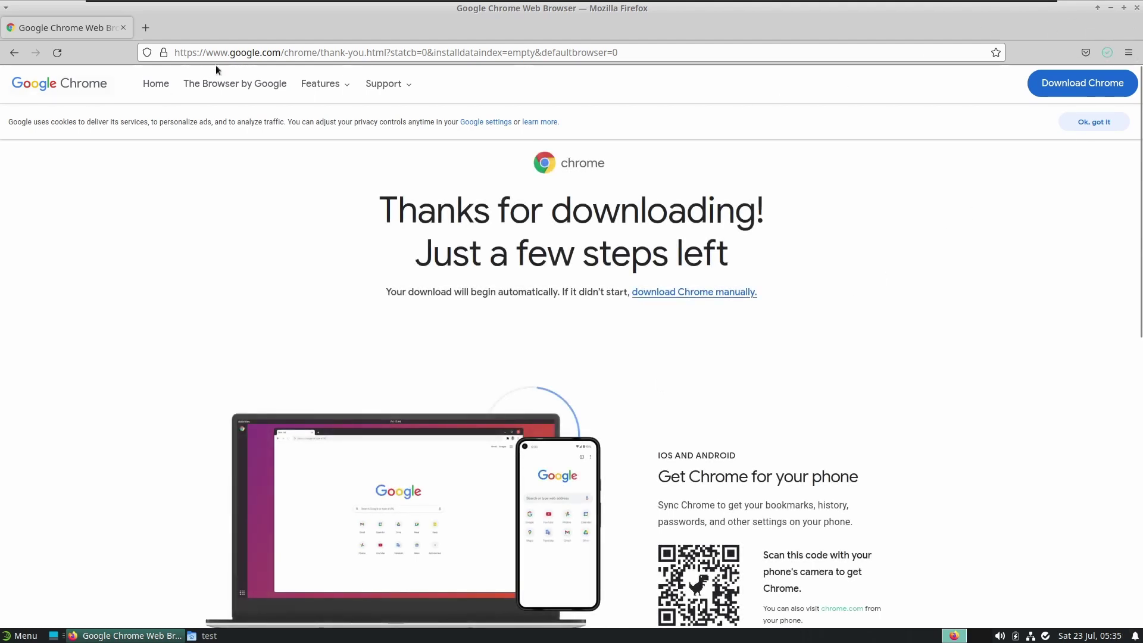
left_click(1128, 53)
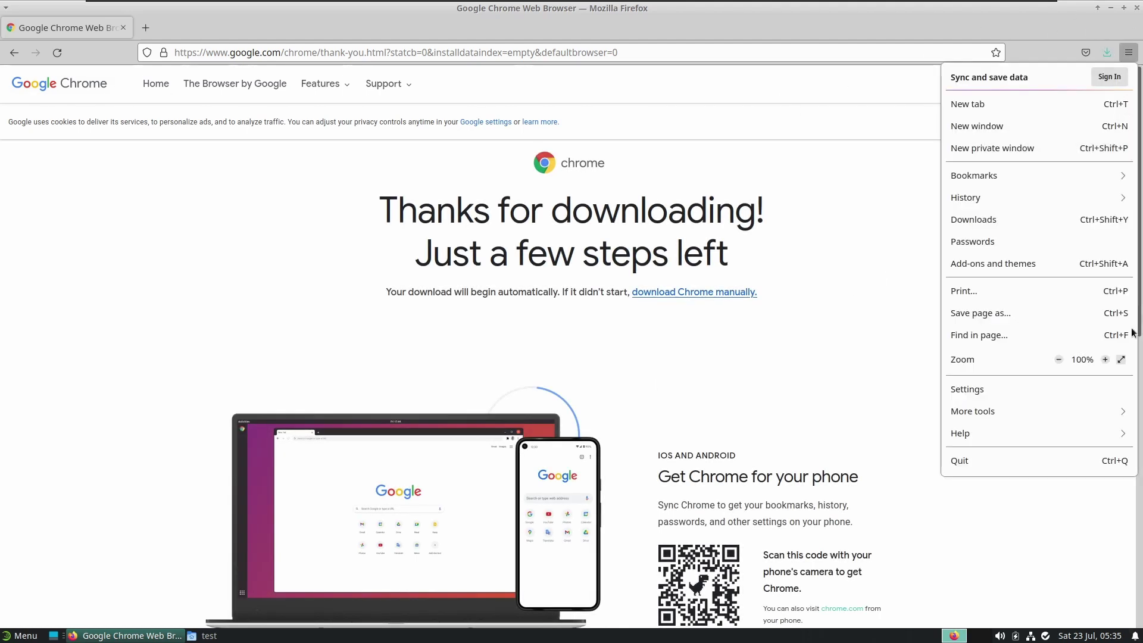
Browse the Firefox Settings pages: Home, More from Mozilla, Sync and Privacy & Security
left_click(1052, 387)
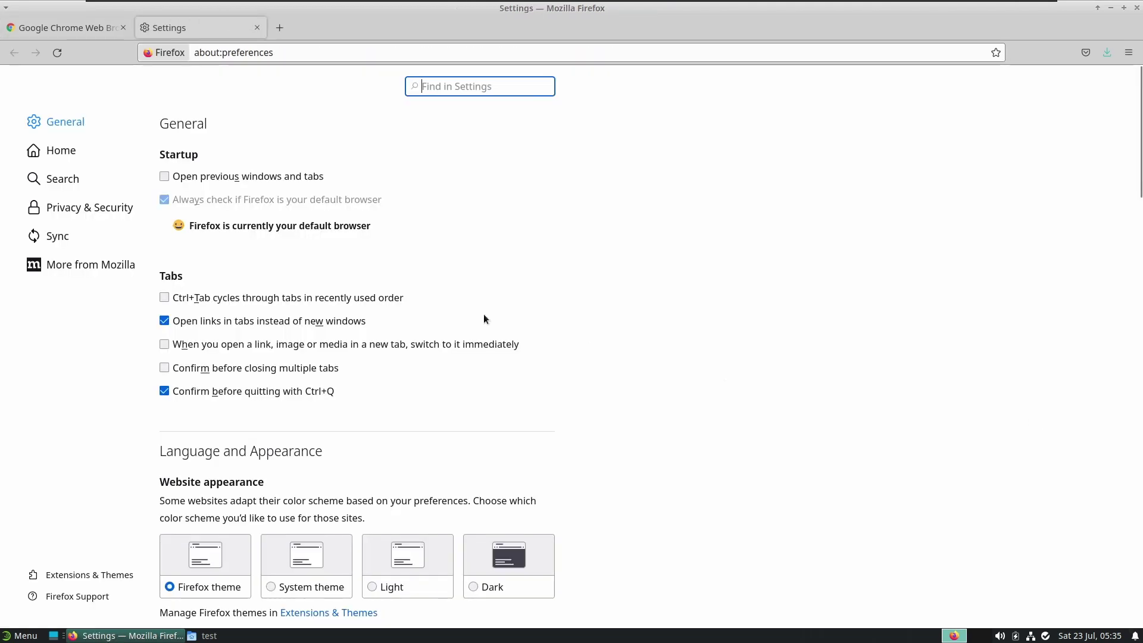
left_click(97, 597)
left_click(188, 27)
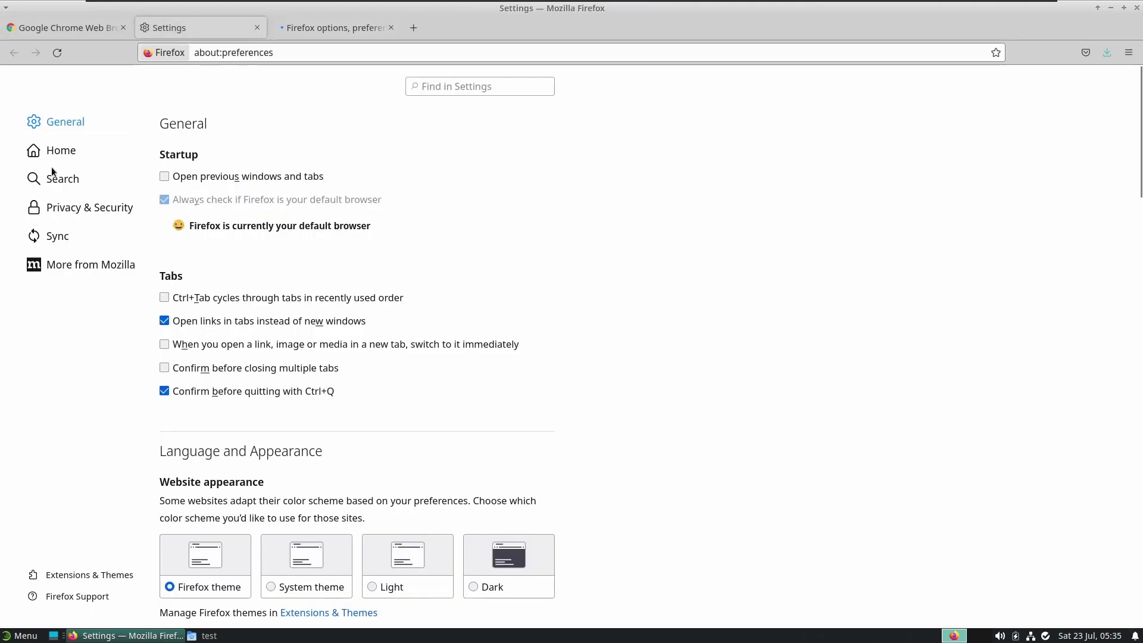
scroll(326, 220, "down", 10)
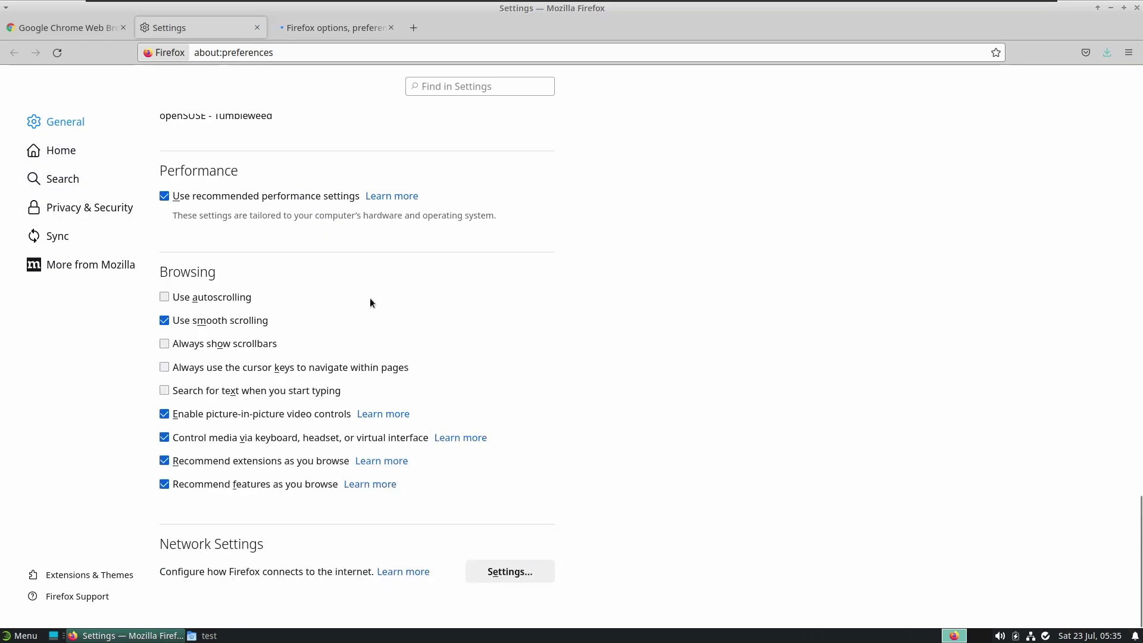
left_click(87, 158)
scroll(323, 291, "down", 3)
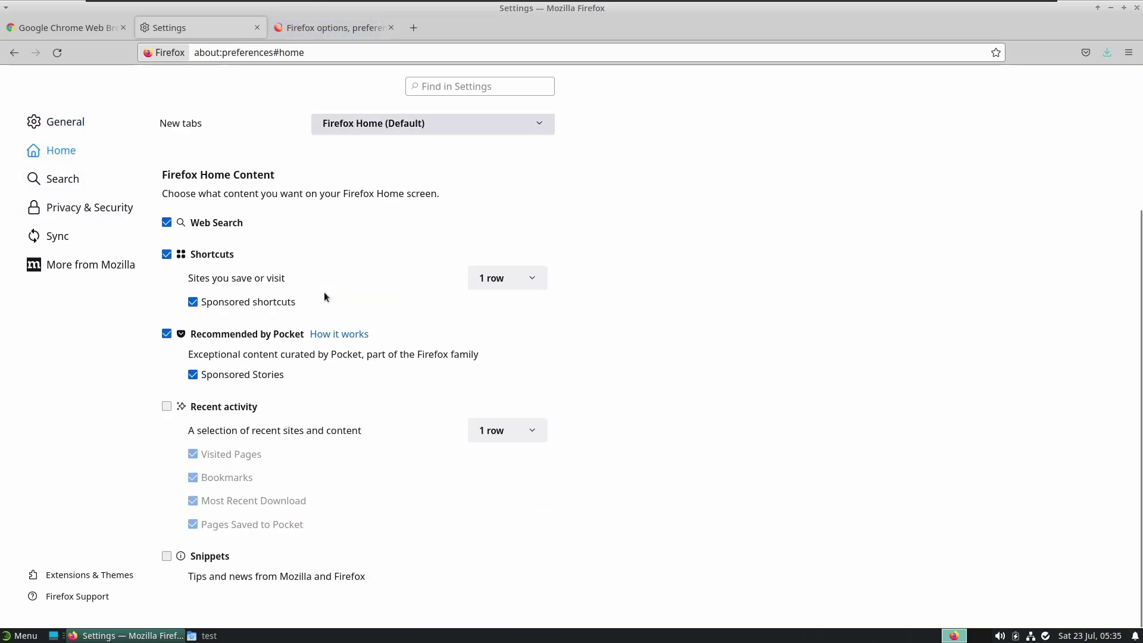
left_click(82, 260)
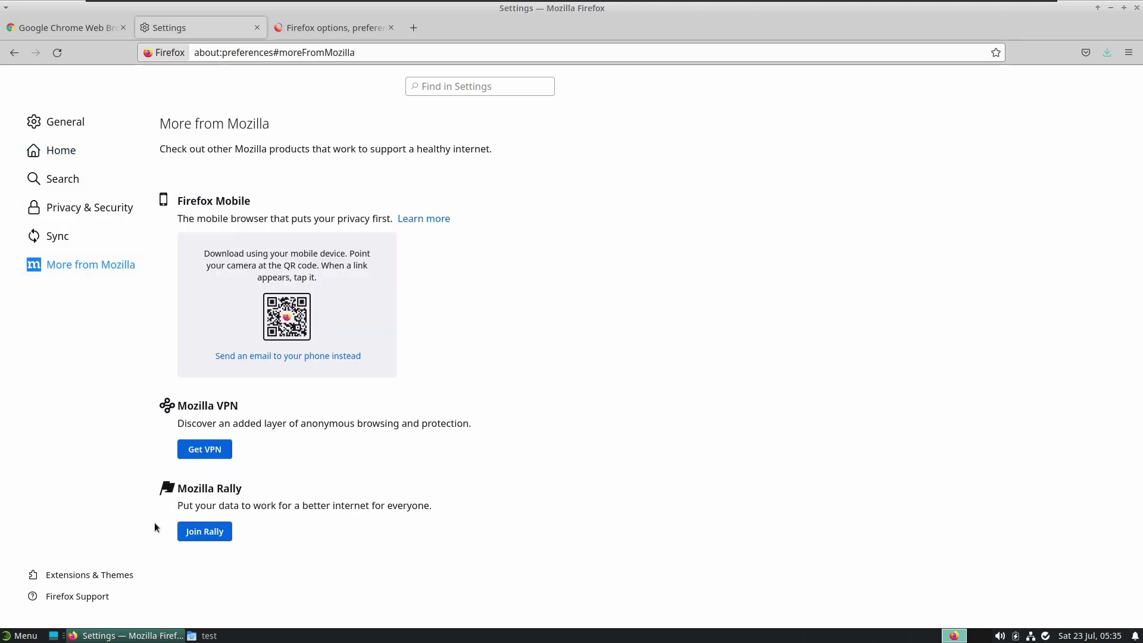
left_click(87, 237)
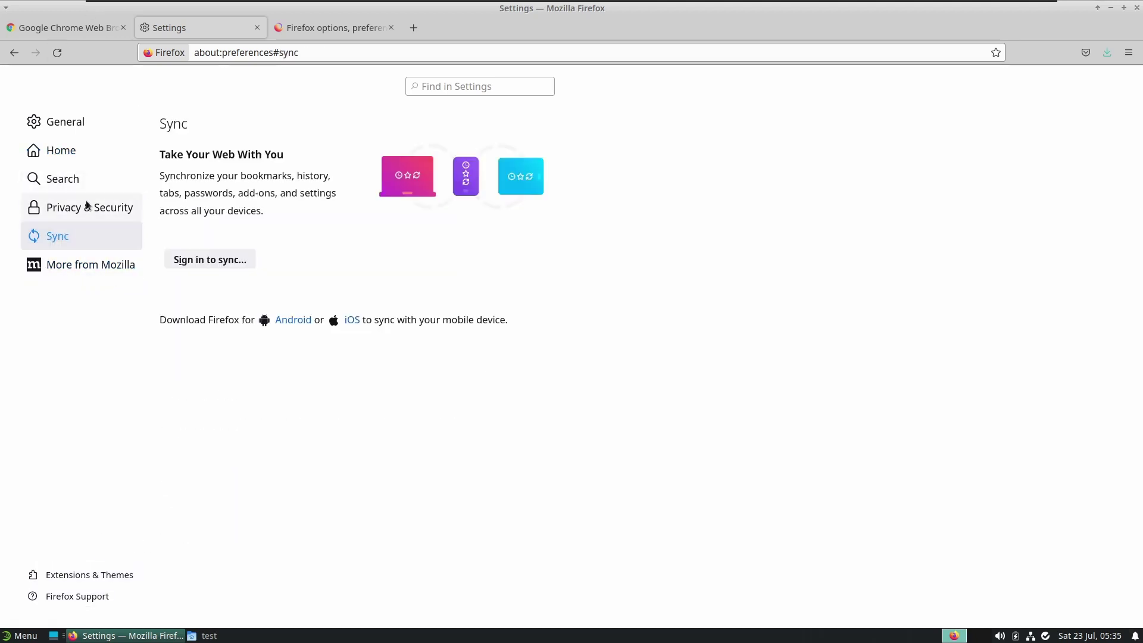
left_click(84, 202)
scroll(309, 223, "down", 15)
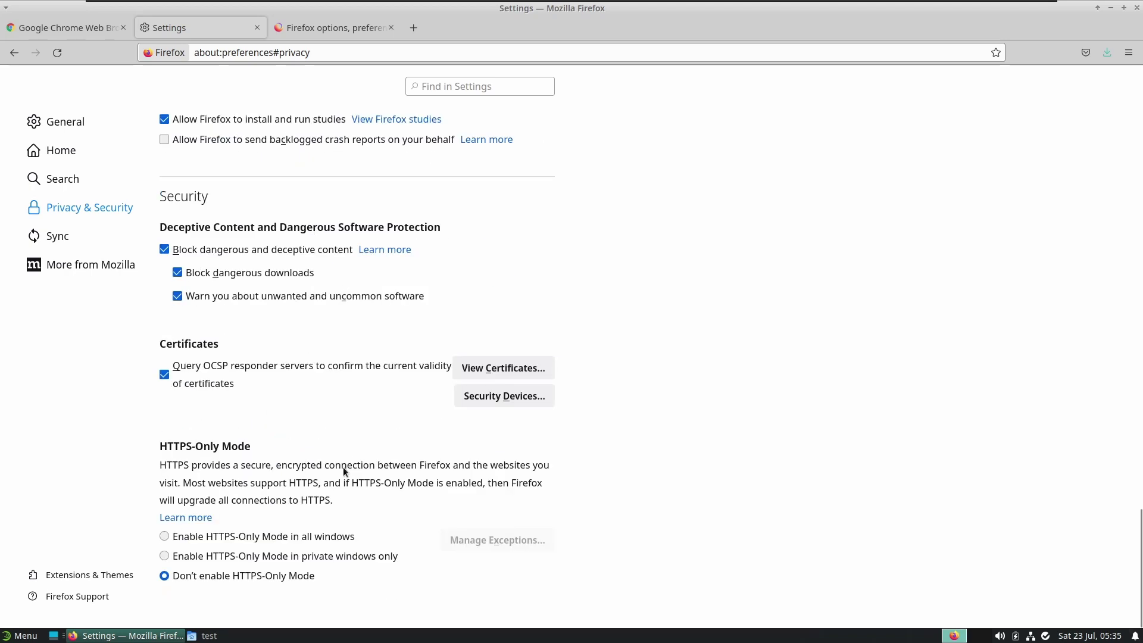
scroll(358, 357, "up", 3)
scroll(268, 220, "up", 6)
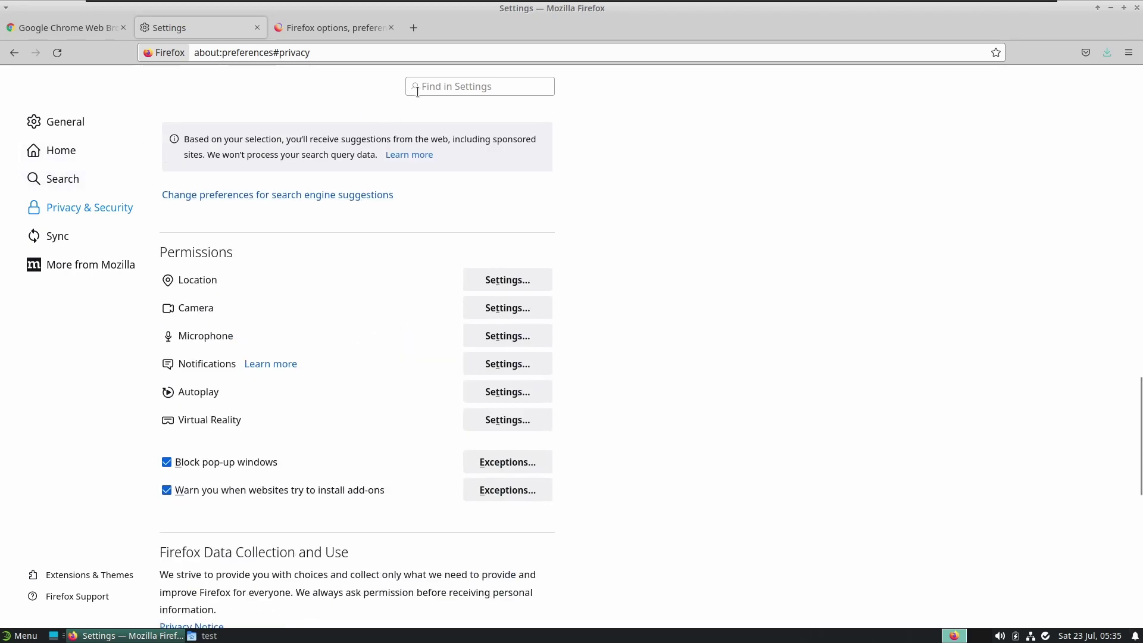
scroll(417, 88, "up", 1)
Search settings for 'vers' to reveal version 102.0.1, then show the completed 81.8 MB Chrome download
left_click(421, 88)
type("brt")
key("BackSpace")
key("BackSpace")
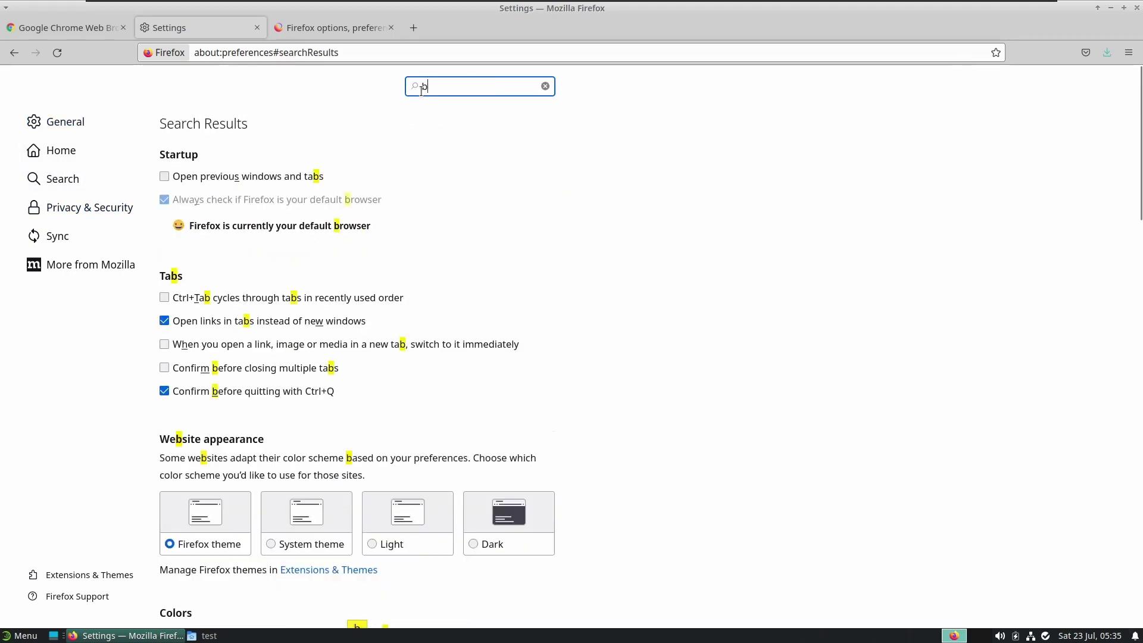
type("rtd")
key("BackSpace")
key("BackSpace")
key("BackSpace")
key("BackSpace")
type("vrt")
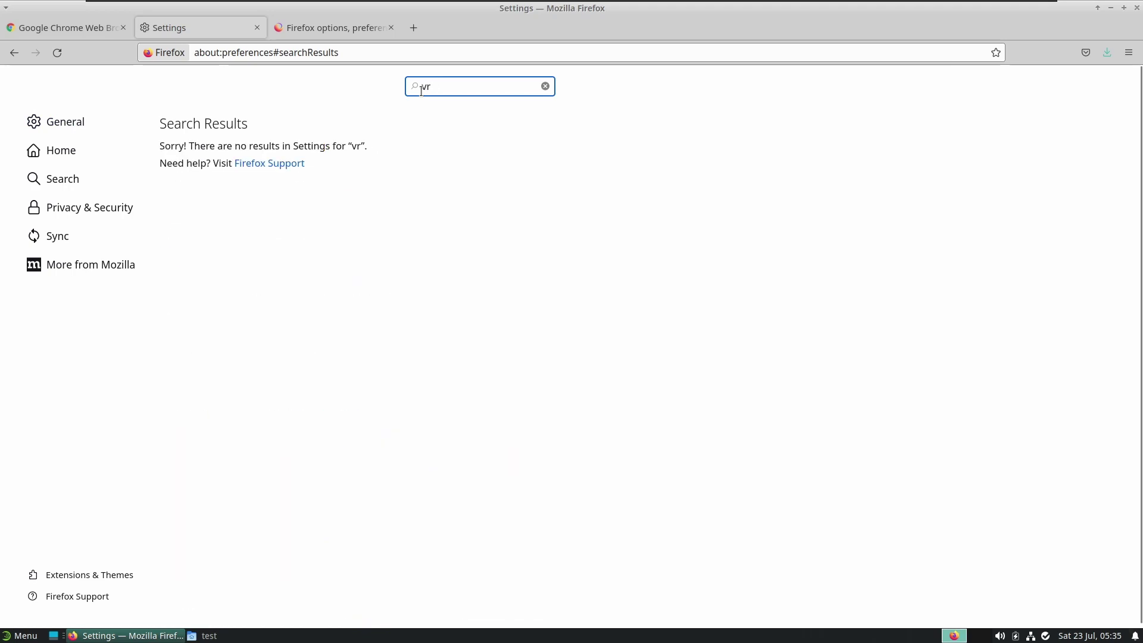
key("BackSpace")
key("BackSpace")
type("rtd")
key("BackSpace")
key("BackSpace")
key("BackSpace")
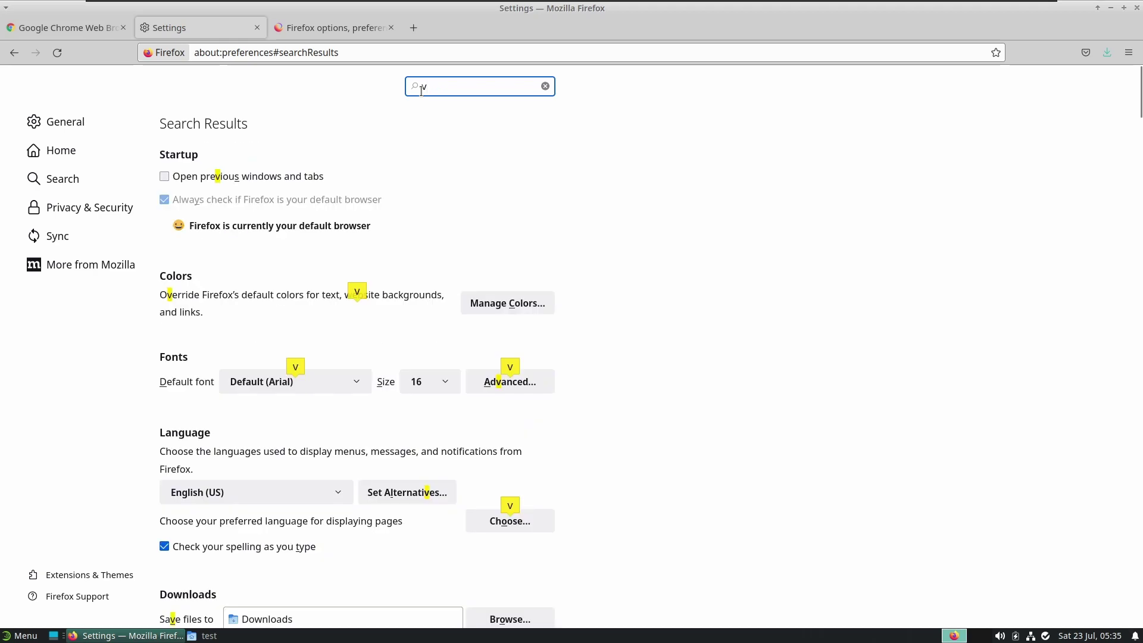
type("ers")
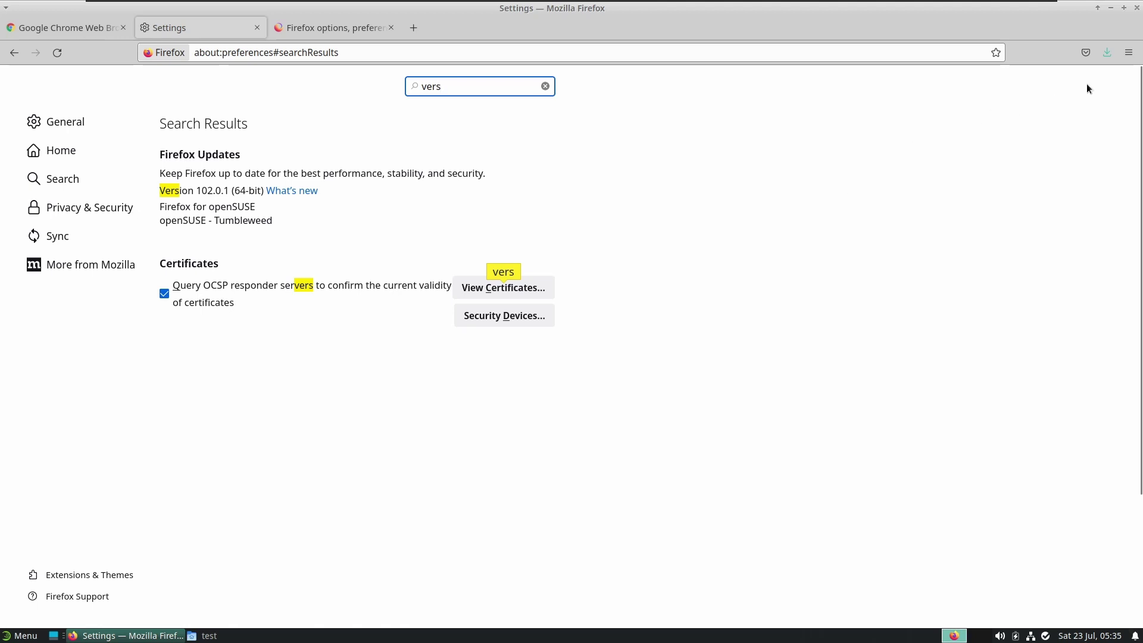
left_click(1107, 54)
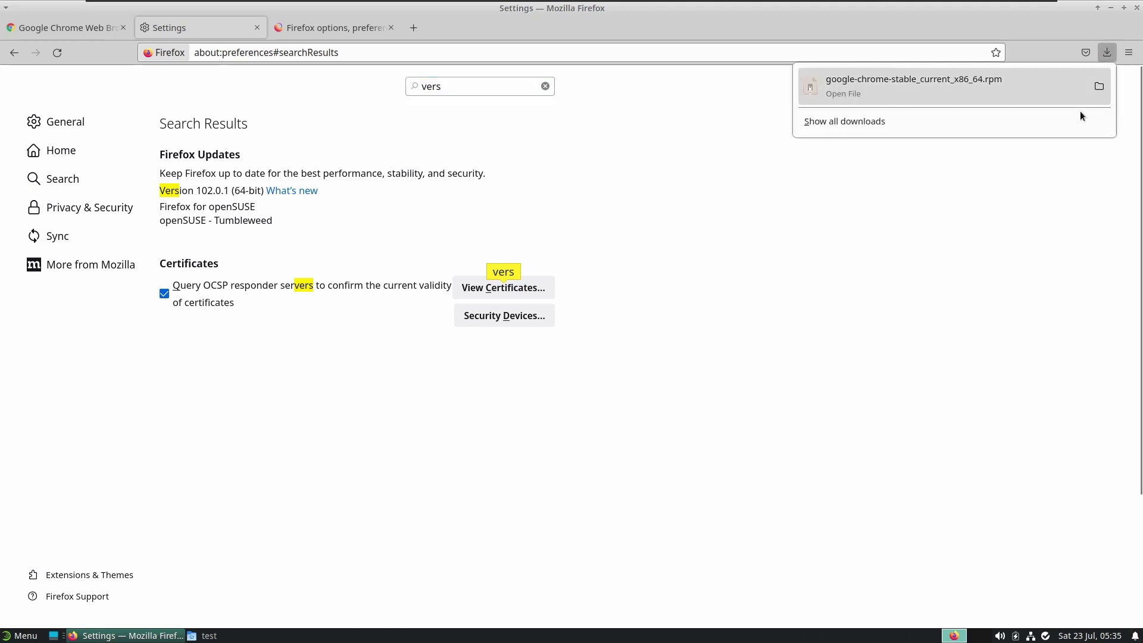
Show the Chrome rpm in its Downloads folder and close Firefox
left_click(1100, 87)
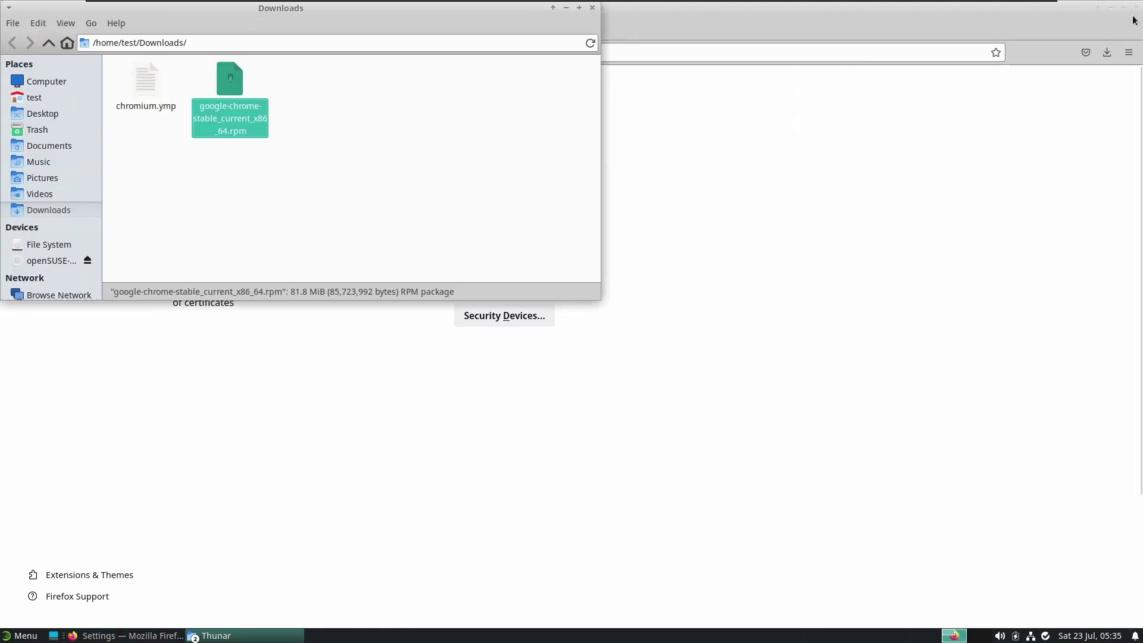
left_click(1140, 9)
left_click(1137, 8)
Set google-chrome-stable_current_x86_64.rpm to open with YaST Software in its Properties
right_click(233, 87)
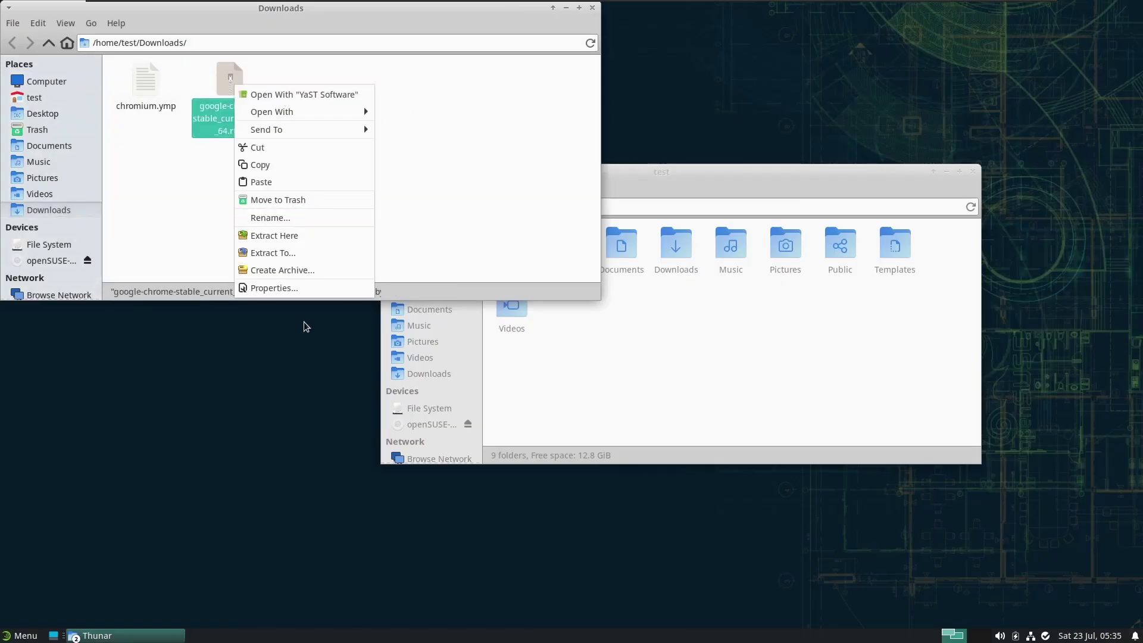
left_click(299, 290)
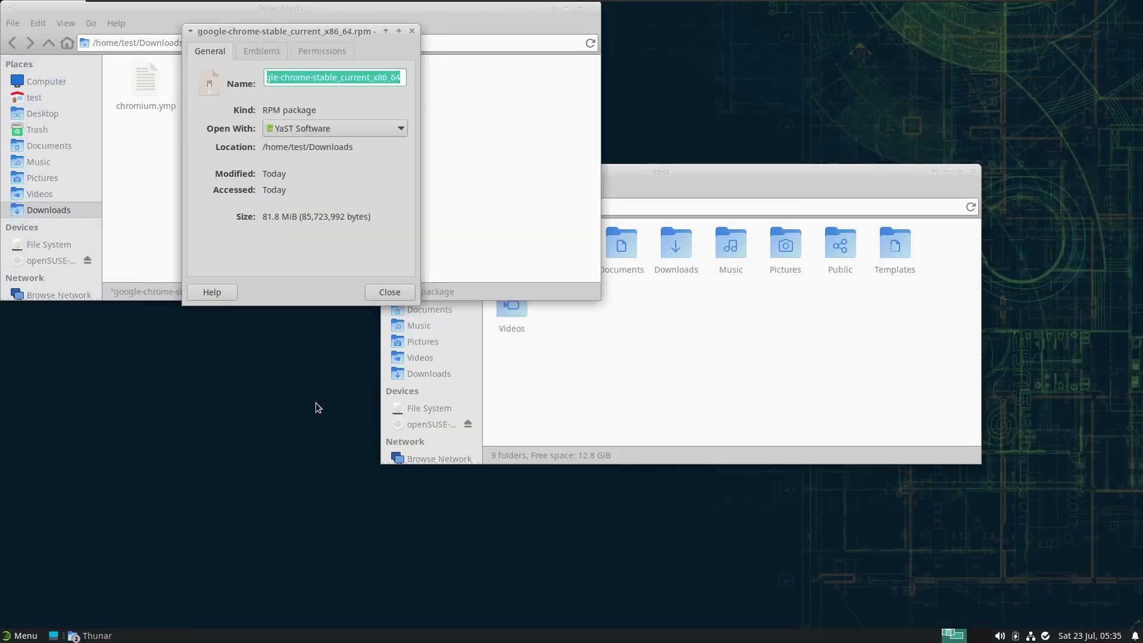
left_click(337, 129)
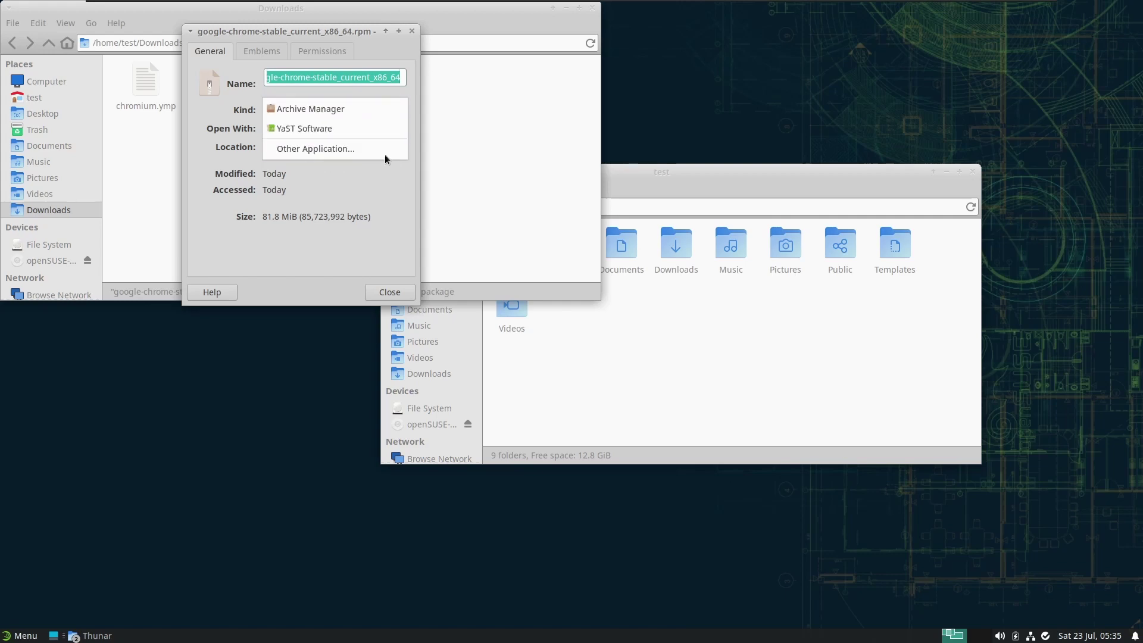
left_click(387, 137)
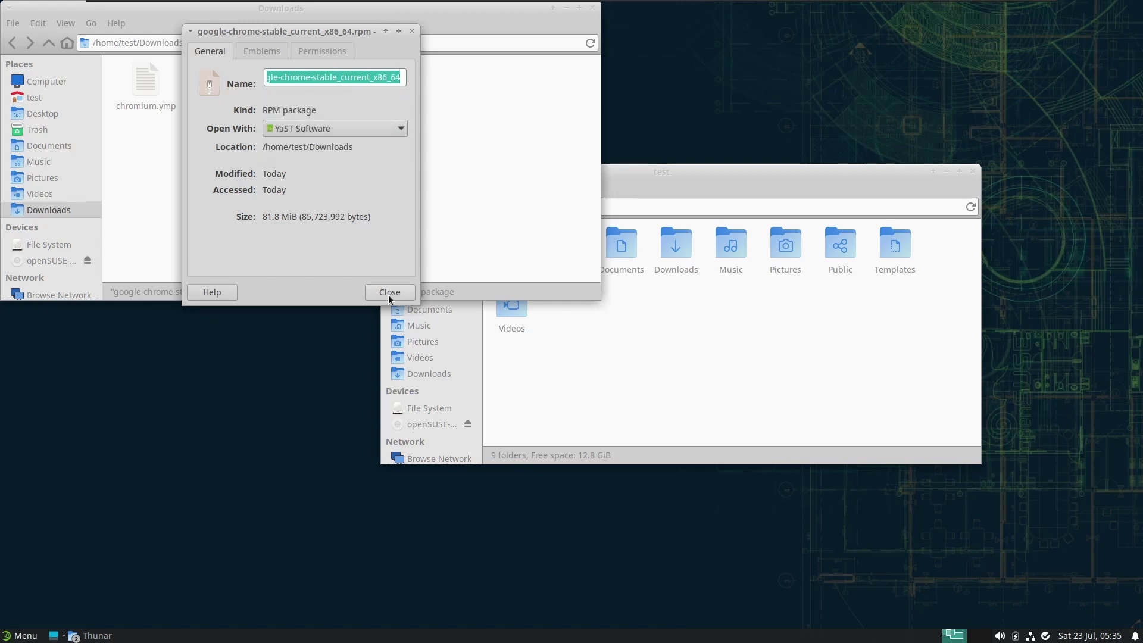
left_click(390, 292)
Open the Chrome rpm, enter the root password, and accept installing google-chrome-stable 103.0.5060.134-1
double_click(240, 79)
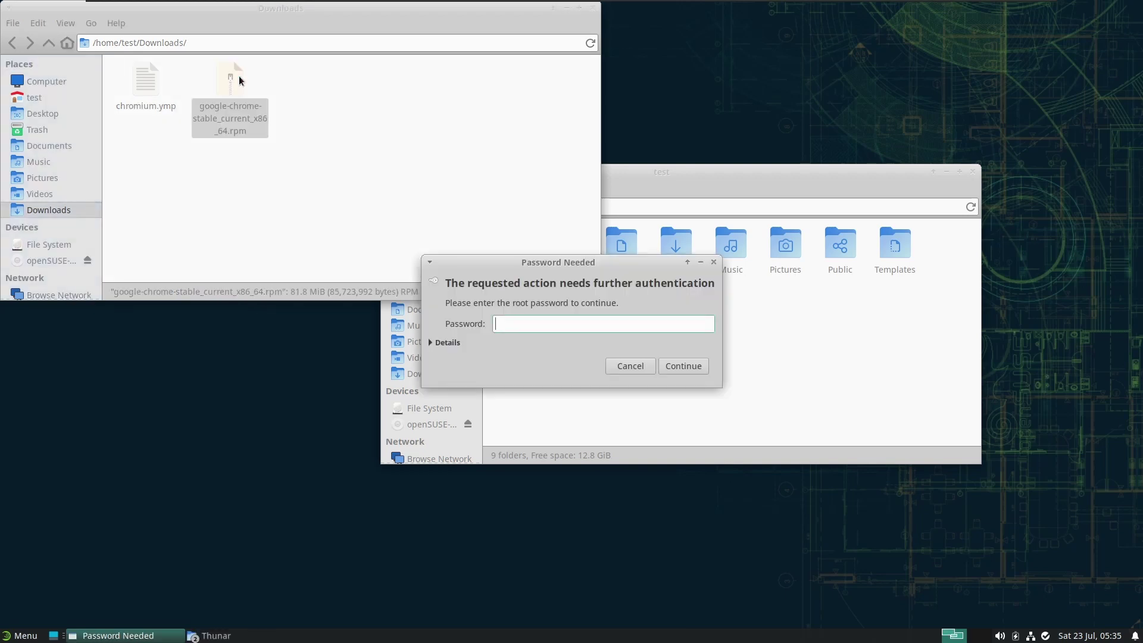
type("test")
key("Return")
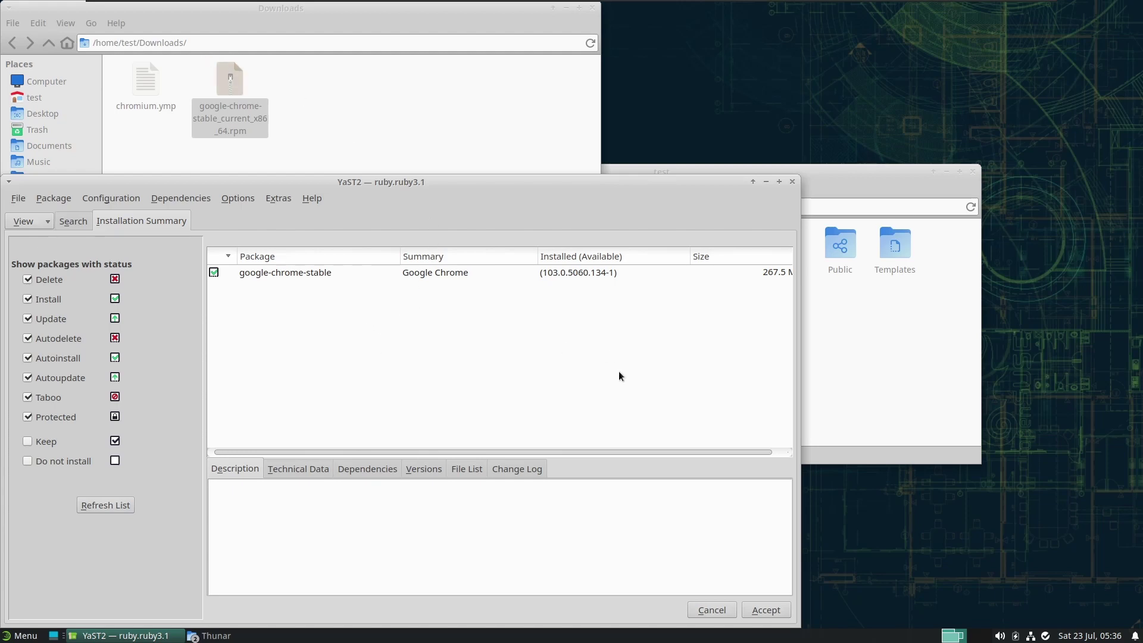
left_click(752, 604)
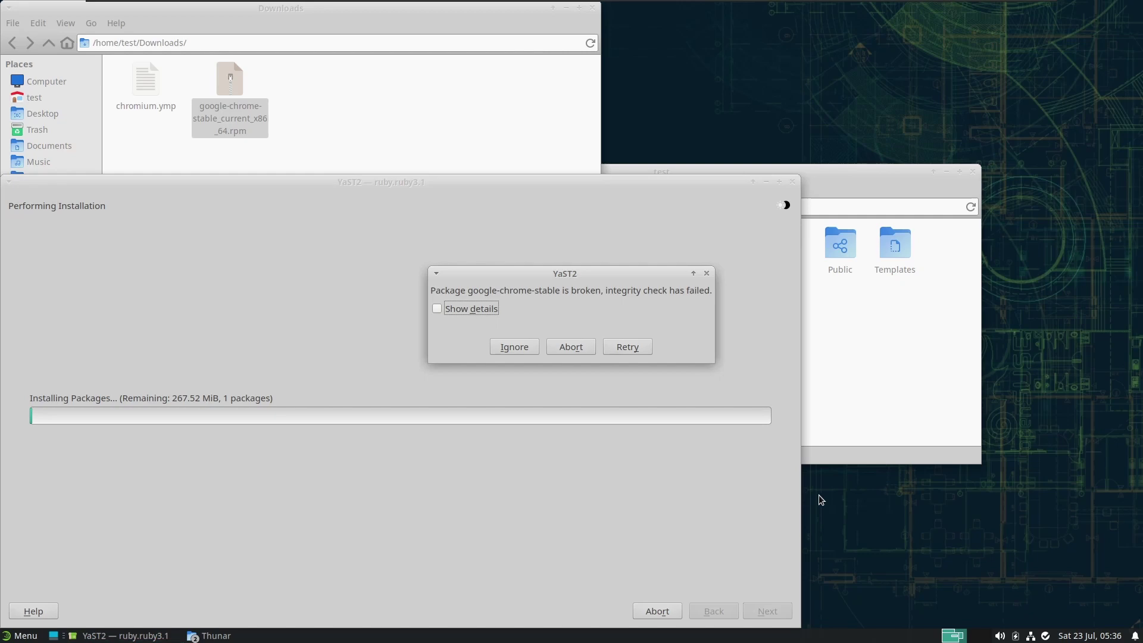
Retry the install, enlarge the error details showing the missing public key, then abort YaST
left_click(626, 346)
left_click(438, 308)
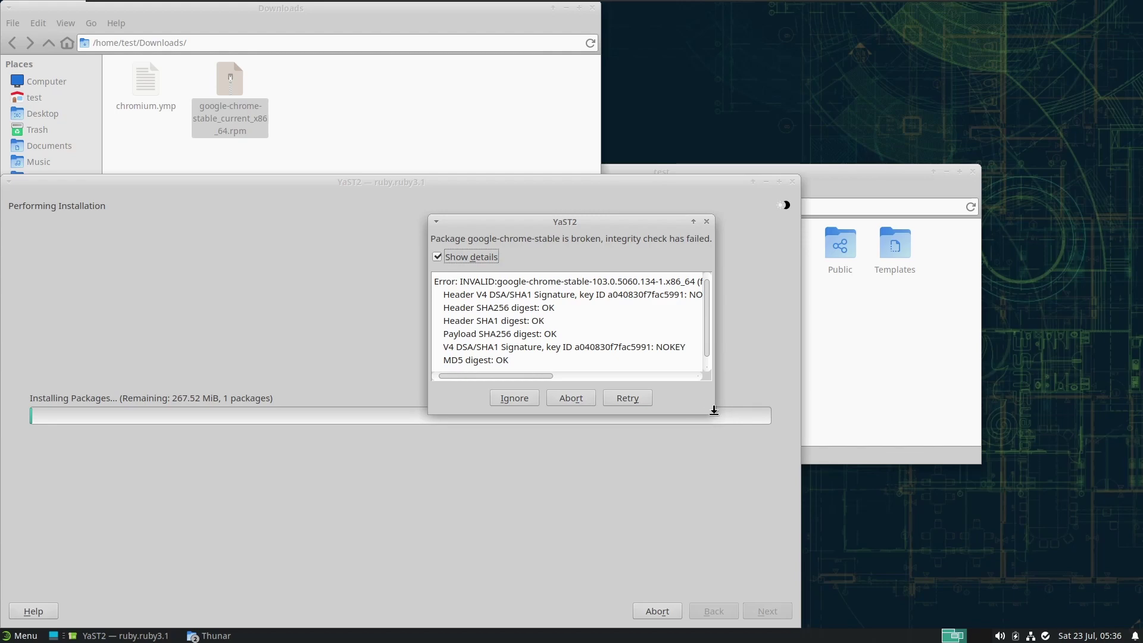
left_click_drag(715, 415, 883, 428)
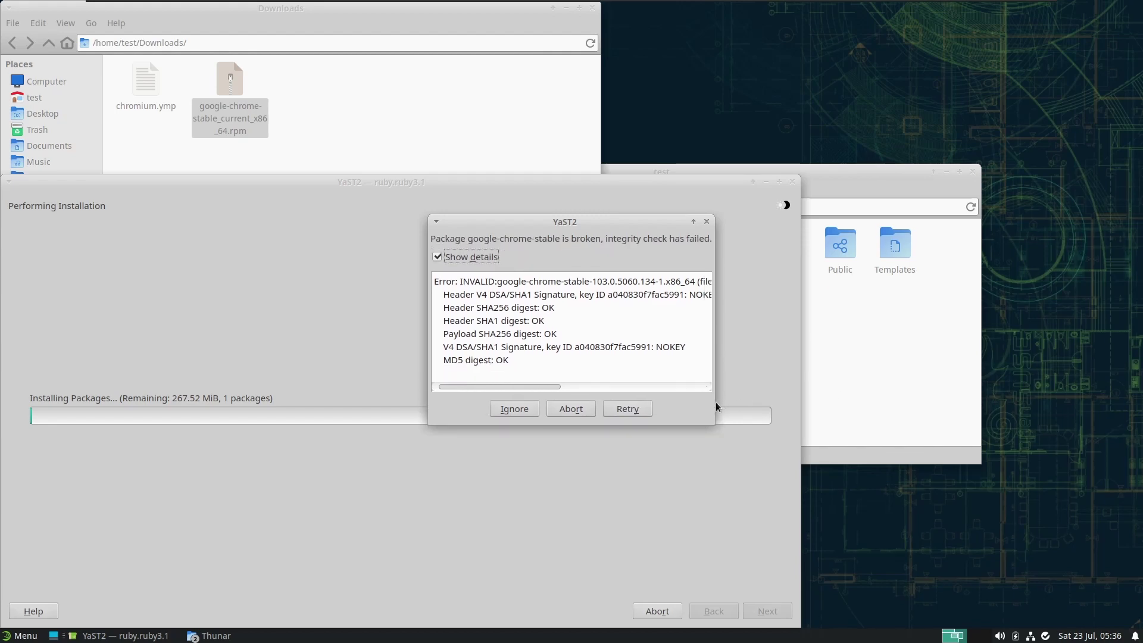
left_click_drag(715, 402, 1053, 380)
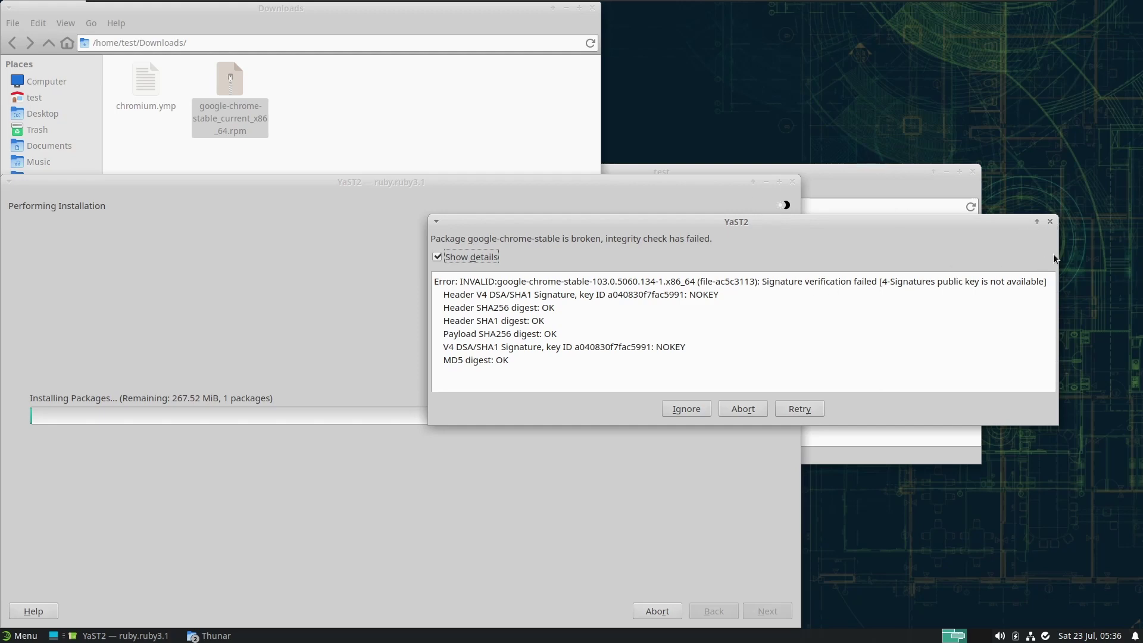
left_click(744, 411)
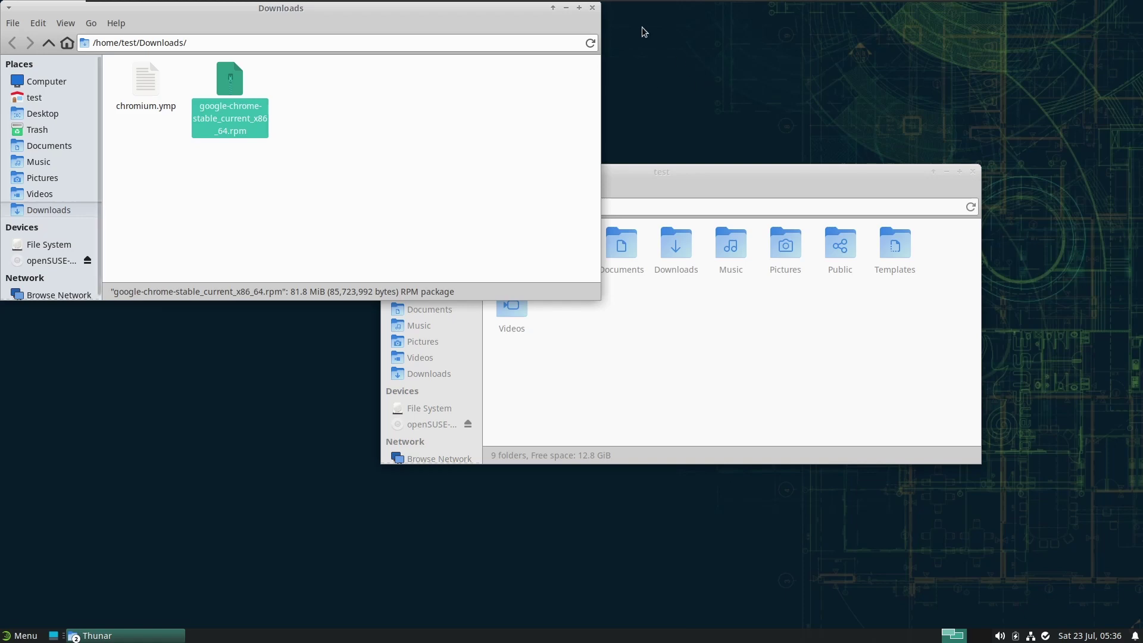
Close the Downloads window and the home folder window
left_click(592, 8)
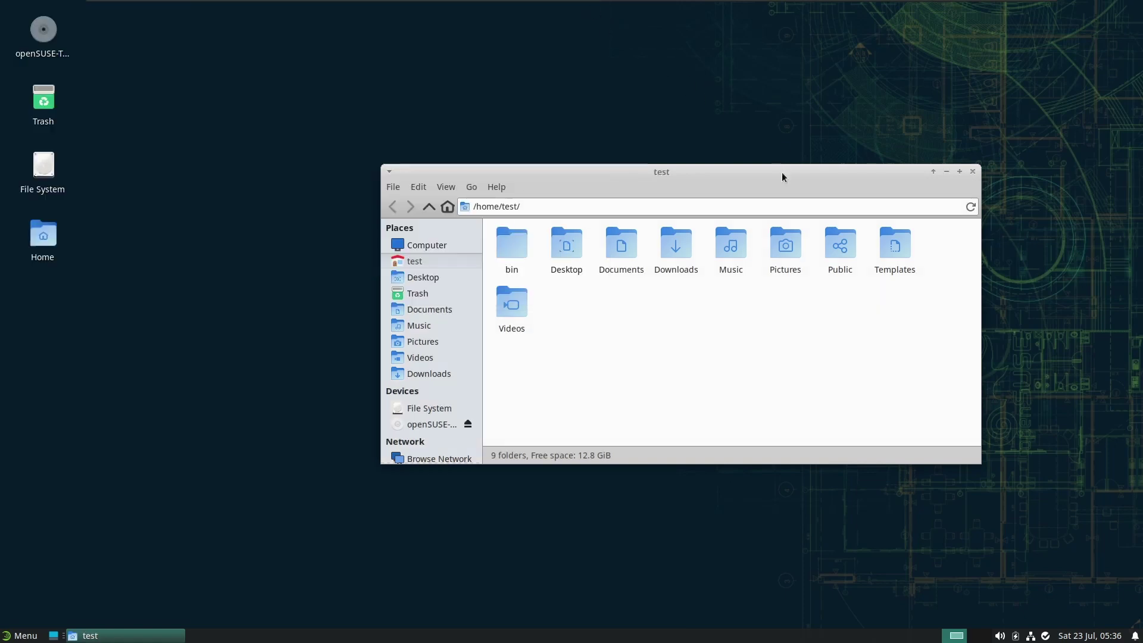
left_click_drag(781, 173, 658, 106)
left_click(849, 105)
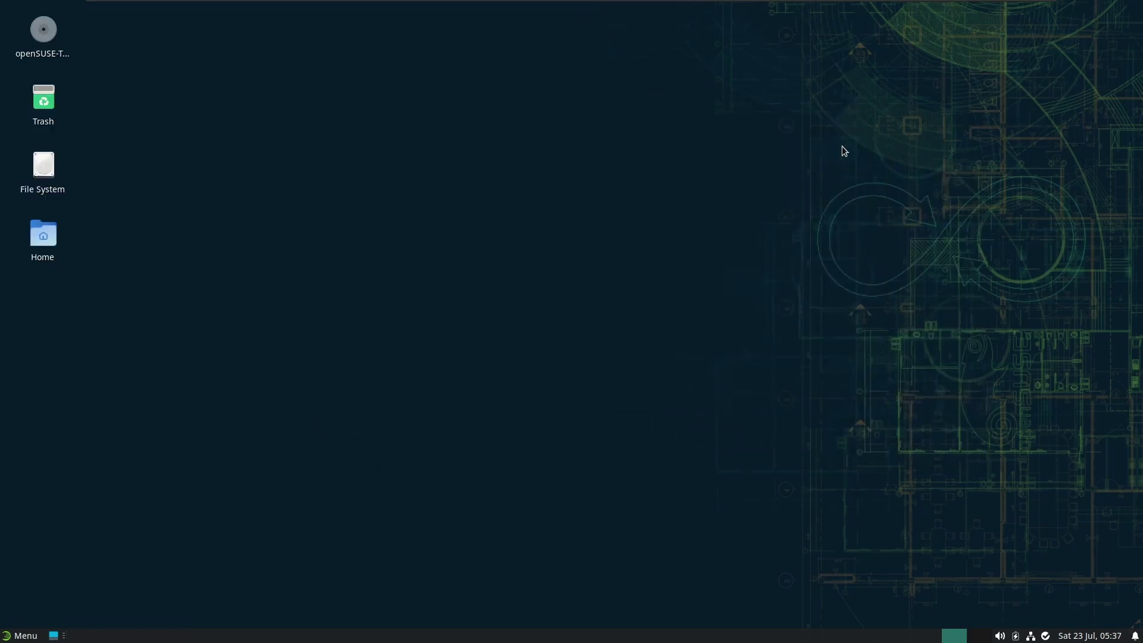